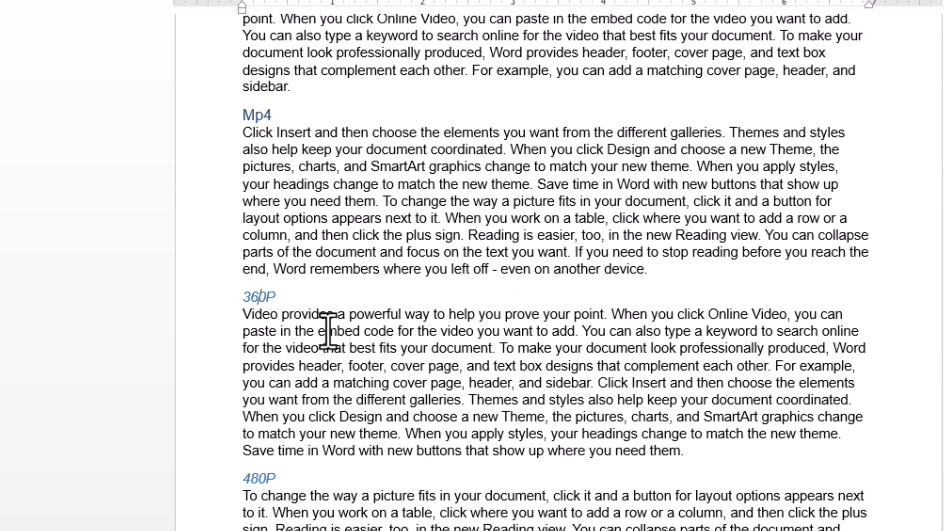
scroll(328, 331, down, 5)
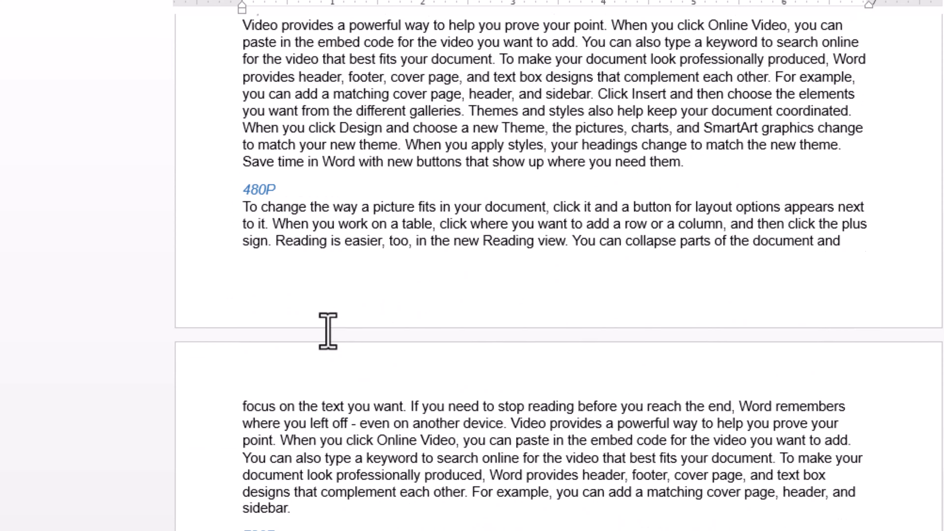
scroll(327, 331, up, 13)
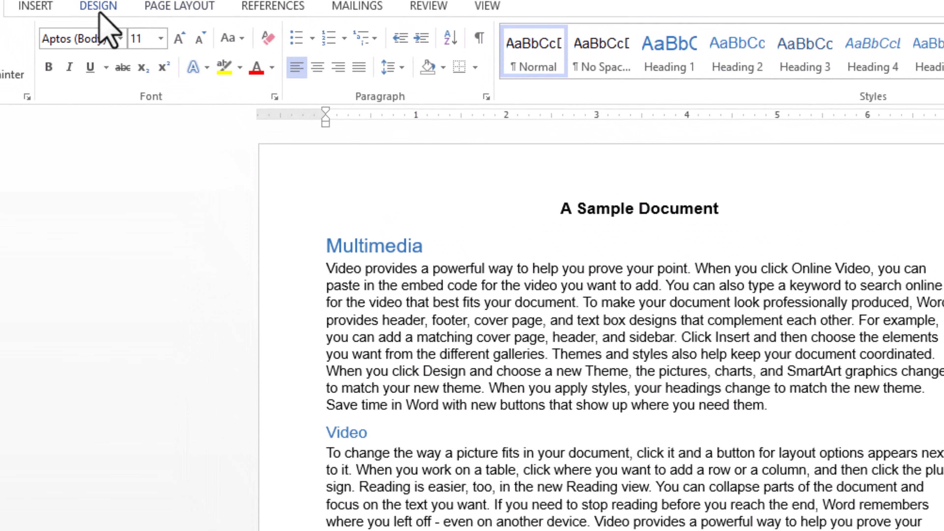
click(99, 8)
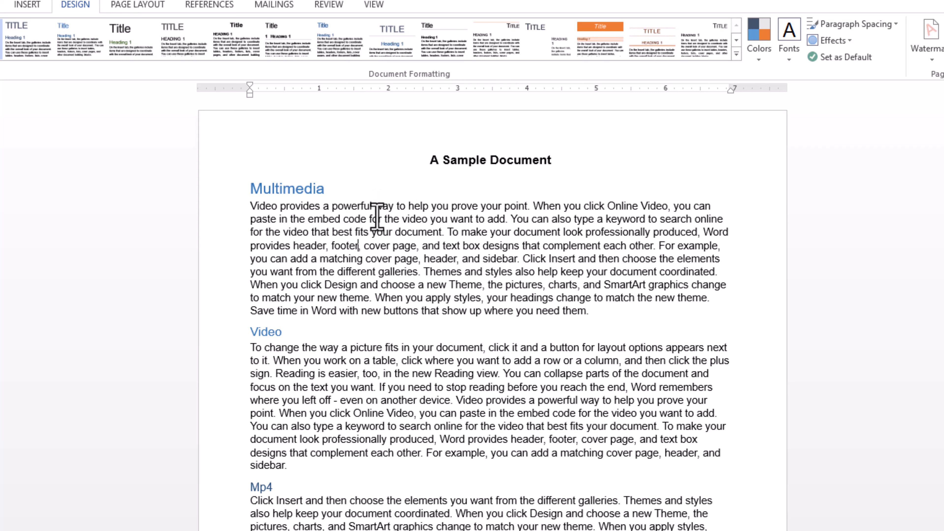
Step: Try the Automatic Table 1 table of contents in the middle of the first Multimedia paragraph, and undo the insertion
click(203, 4)
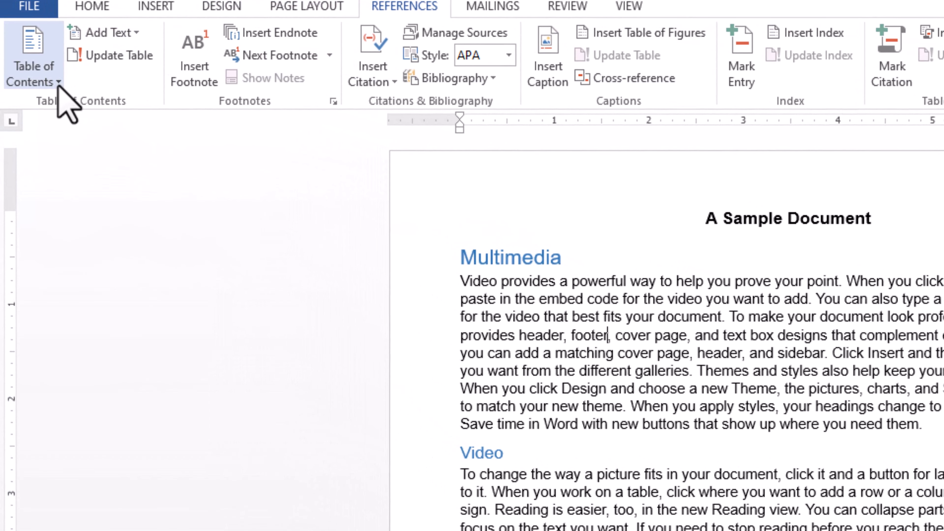
click(41, 61)
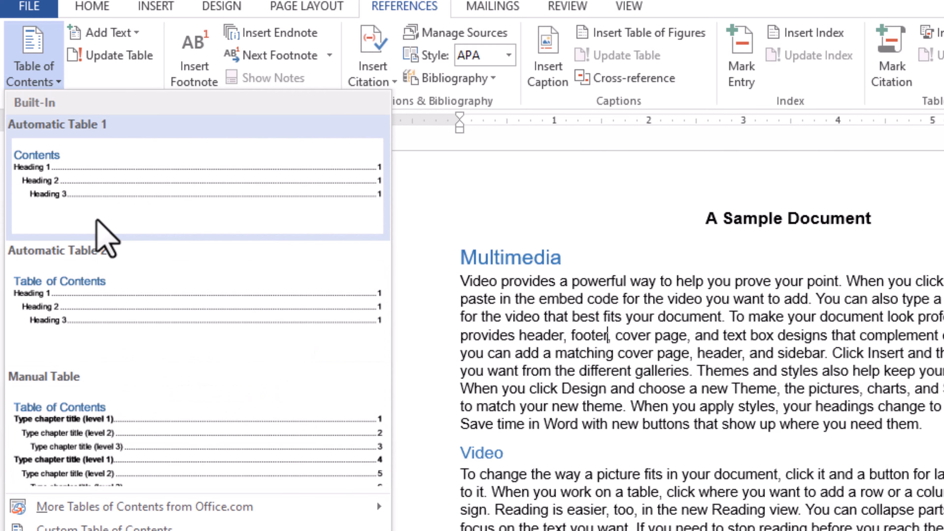
click(99, 190)
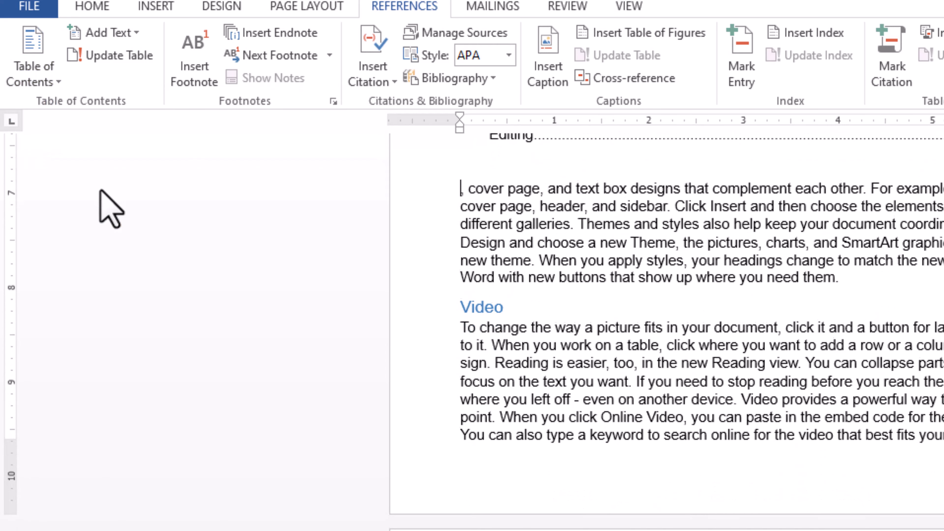
scroll(792, 402, up, 15)
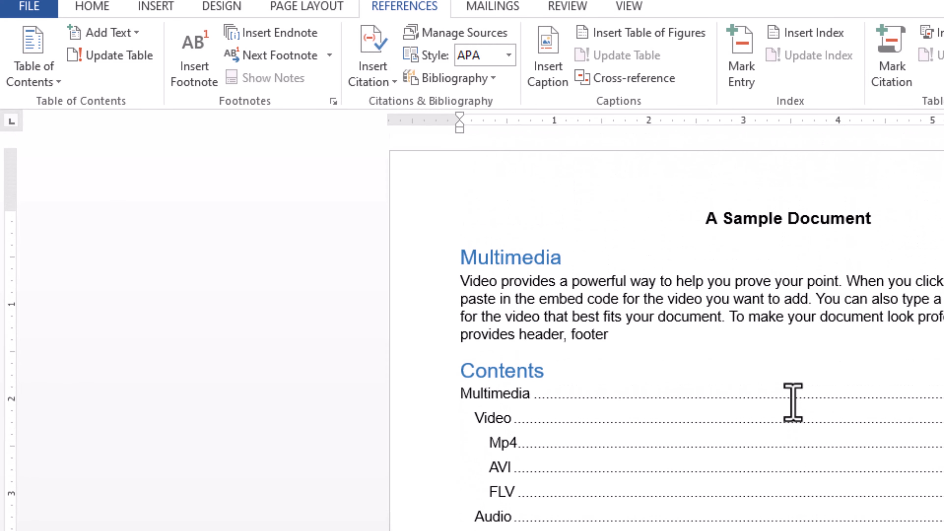
scroll(793, 401, down, 5)
scroll(793, 401, up, 4)
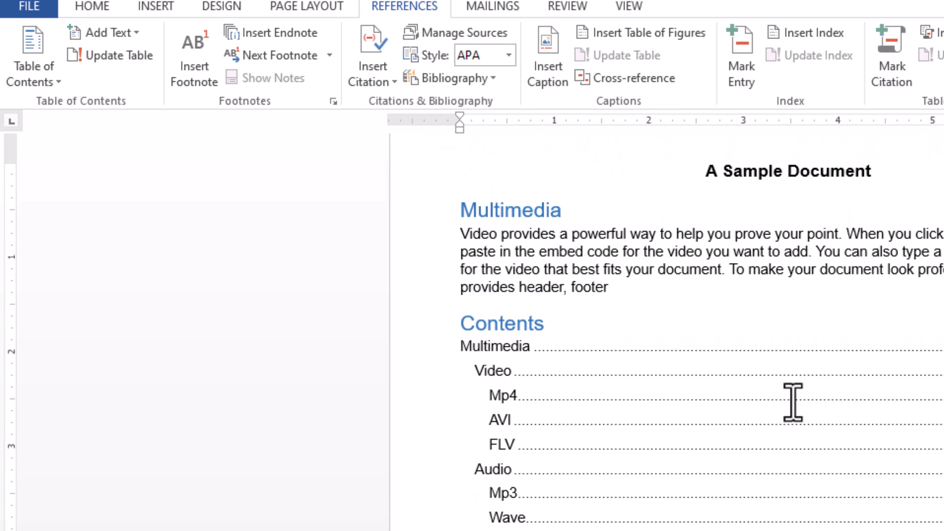
key(ctrl+z)
Step: Add a blank line above the title "A Sample Document" and insert the Automatic Table 1 table of contents there
scroll(793, 402, up, 1)
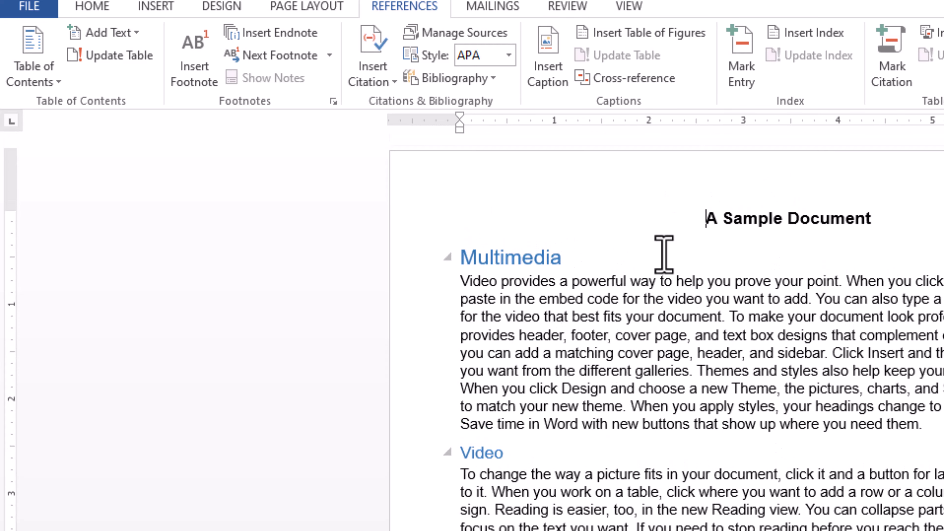
key(Return)
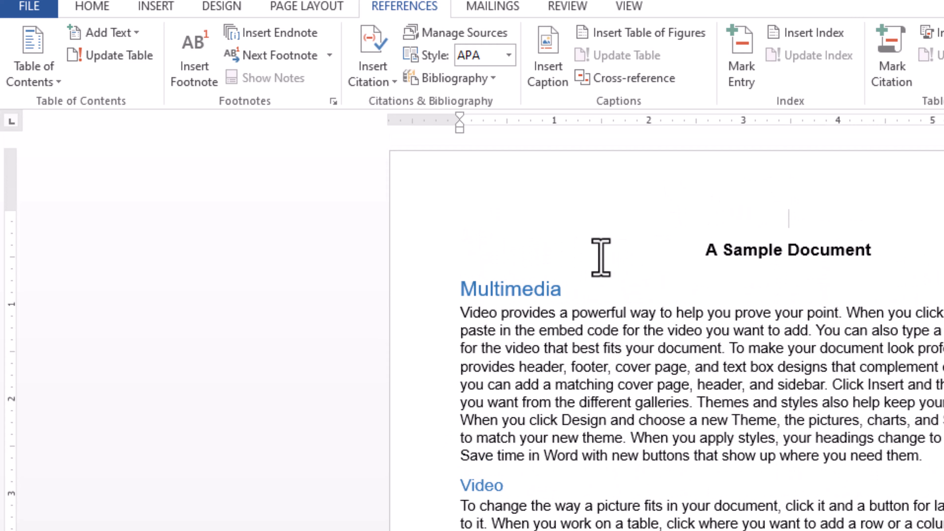
click(51, 84)
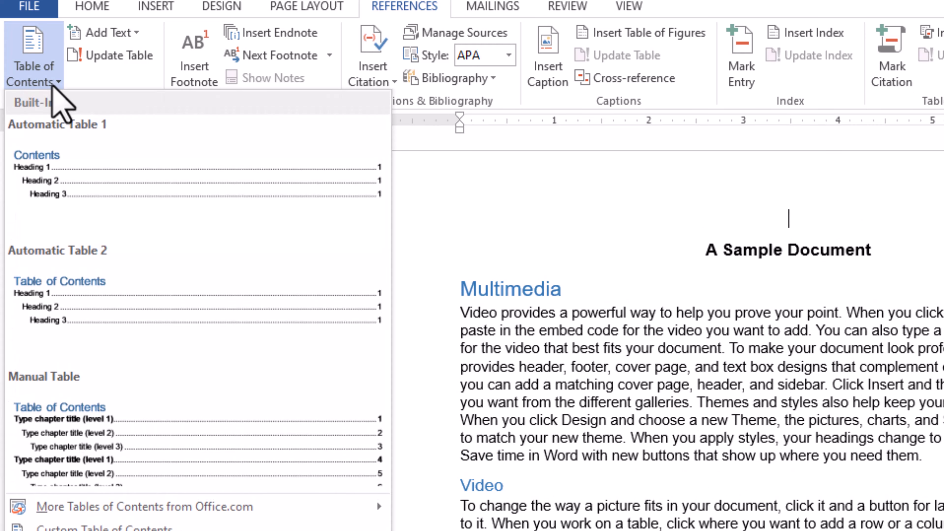
click(62, 158)
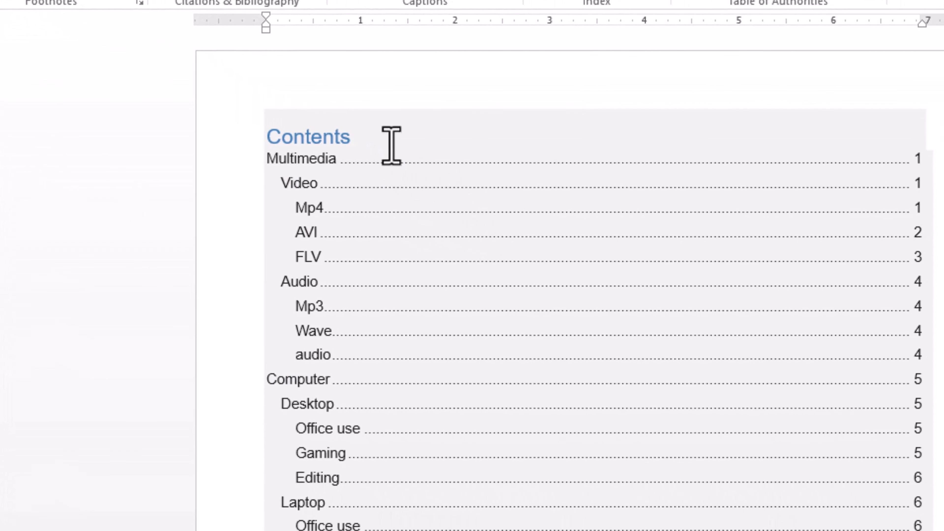
click(387, 140)
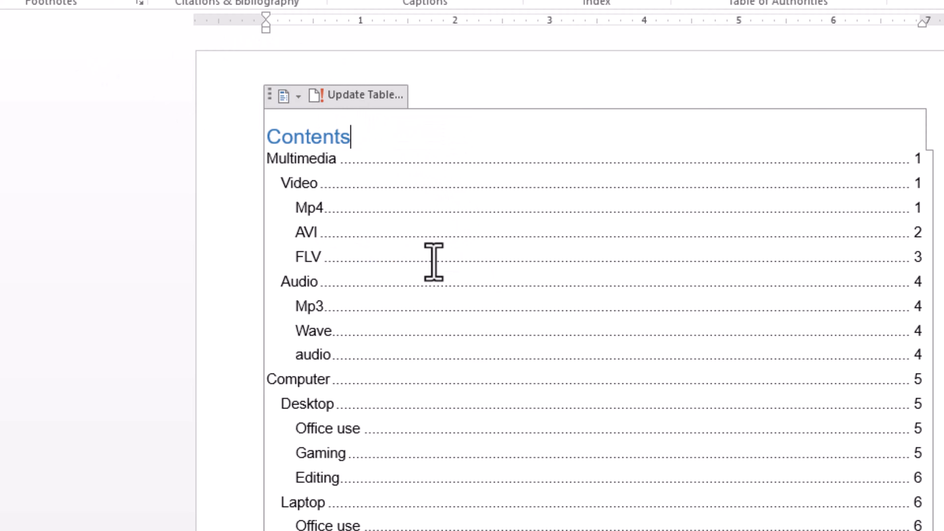
Step: Copy the Mp4 text from "pictures, charts" to "where you want to add" and paste it at the end of that paragraph
scroll(436, 266, down, 3)
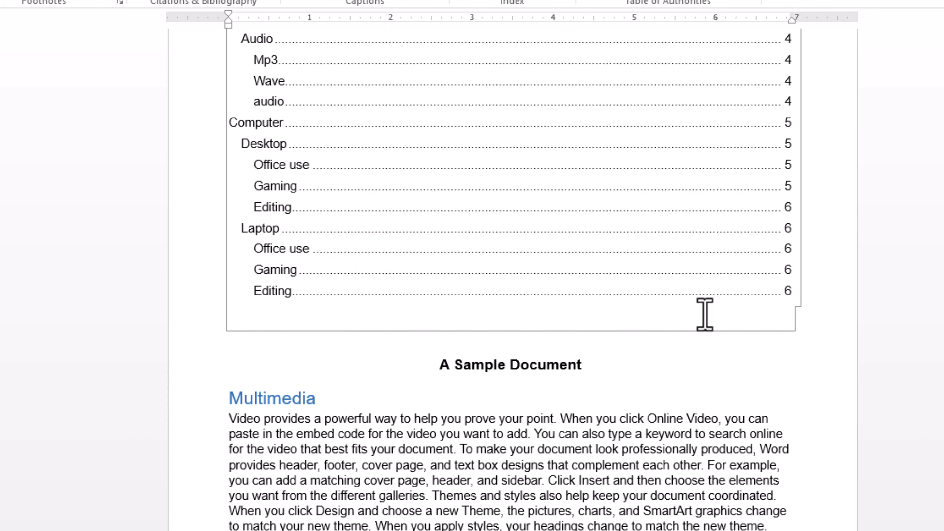
scroll(704, 314, down, 10)
scroll(515, 318, down, 3)
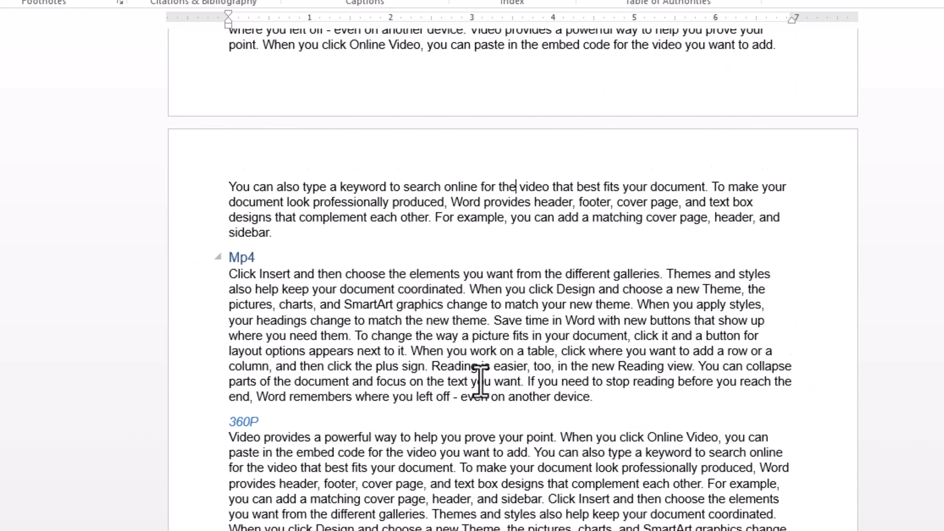
drag(233, 271, 709, 320)
key(ctrl+c)
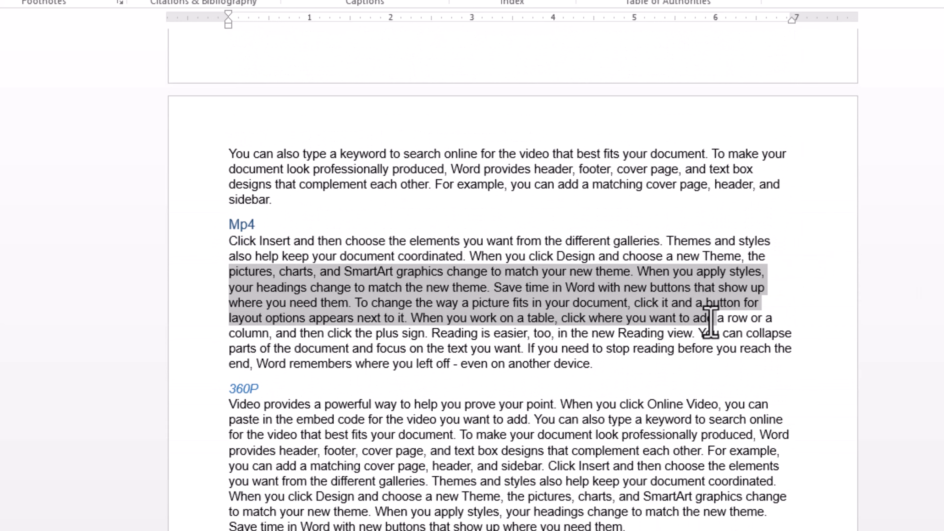
click(623, 359)
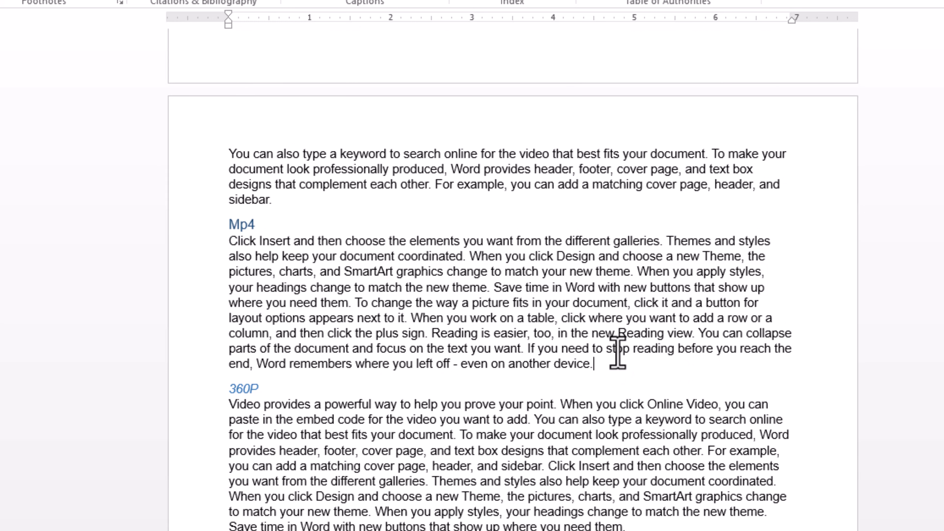
key(ctrl+v)
Step: Paste the copied passage at the end of the 360P paragraph and after "For example, you" in the 480P paragraph
scroll(631, 353, down, 5)
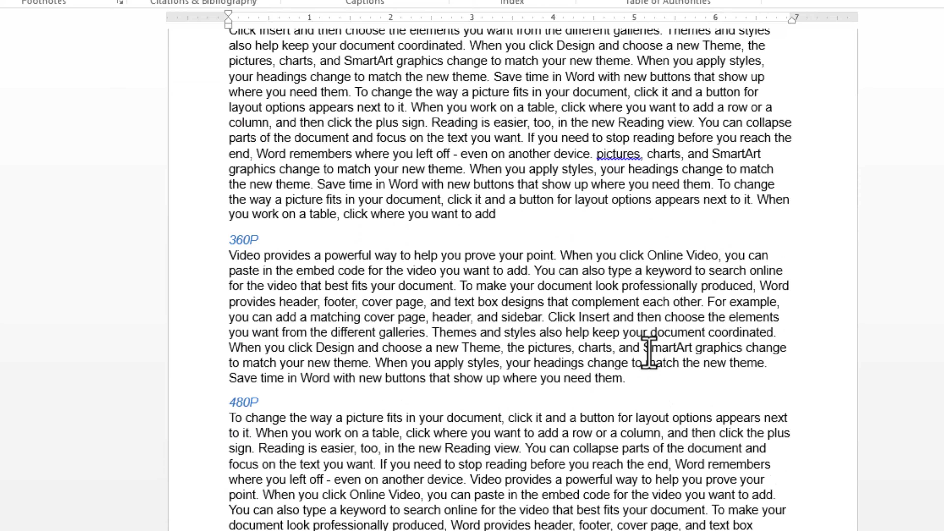
key(ctrl+v)
scroll(617, 373, down, 4)
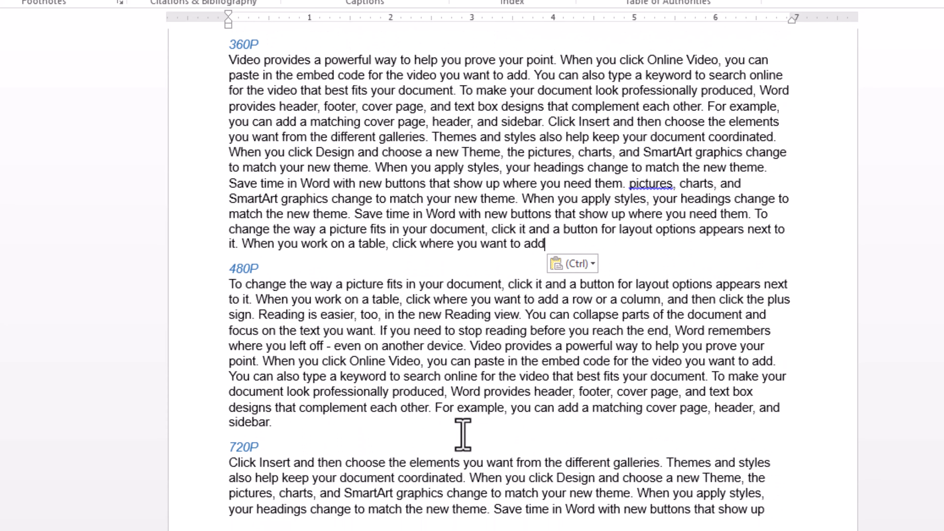
click(537, 409)
key(ctrl+v)
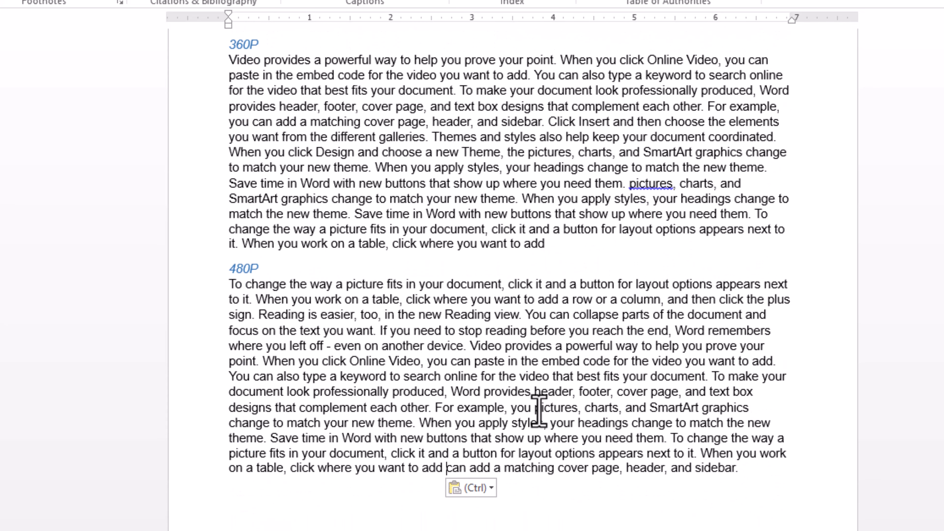
Step: Follow the table of contents link for Editing under Laptop and check which page the heading is on
scroll(546, 406, up, 15)
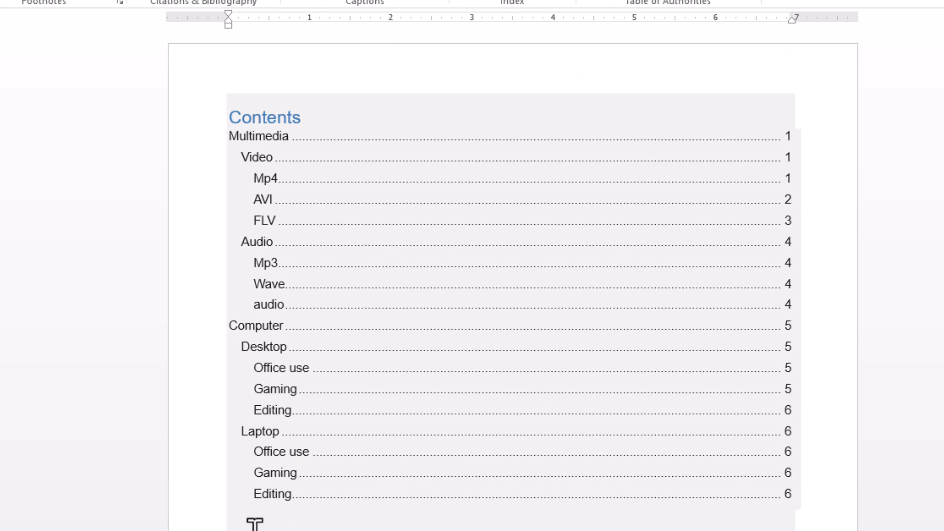
ctrl+click(273, 495)
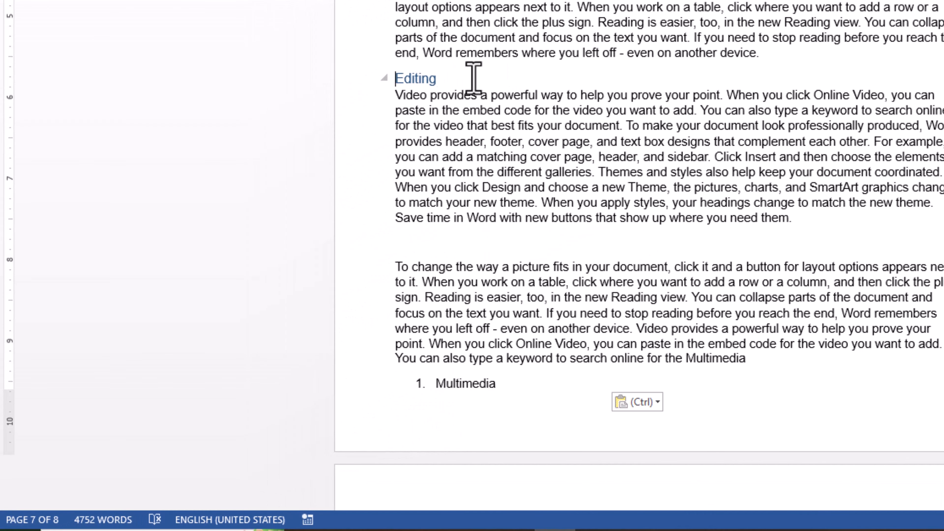
scroll(505, 140, up, 2)
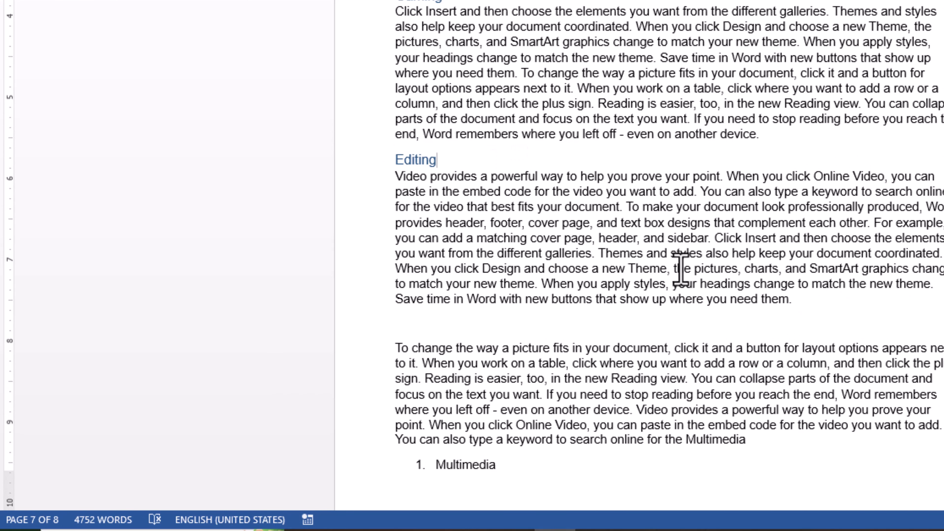
Step: Return to the start of the document, update the entire table of contents and review its page numbers
key(ctrl+Home)
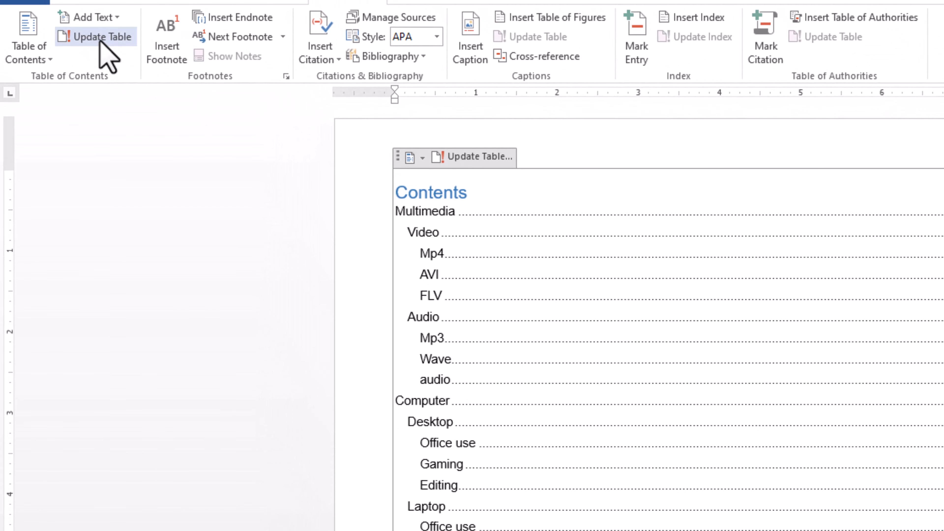
click(101, 37)
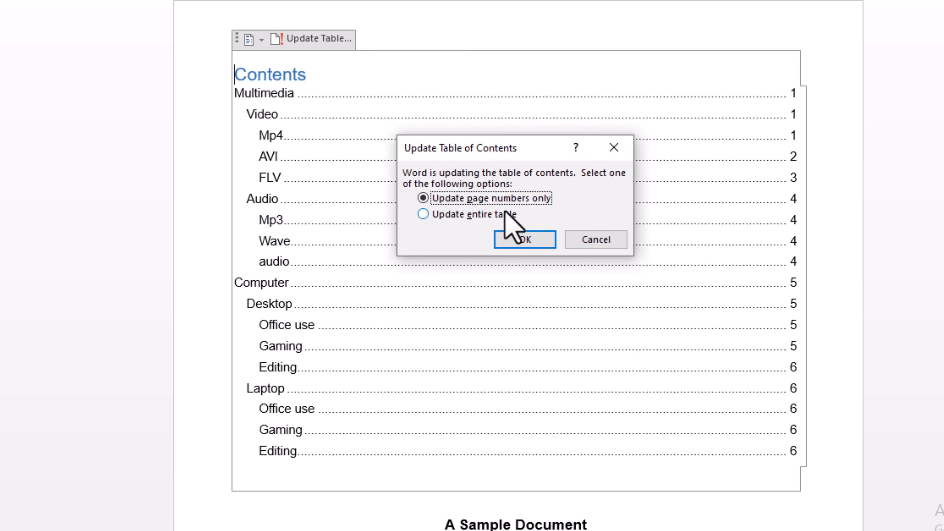
click(424, 215)
click(535, 240)
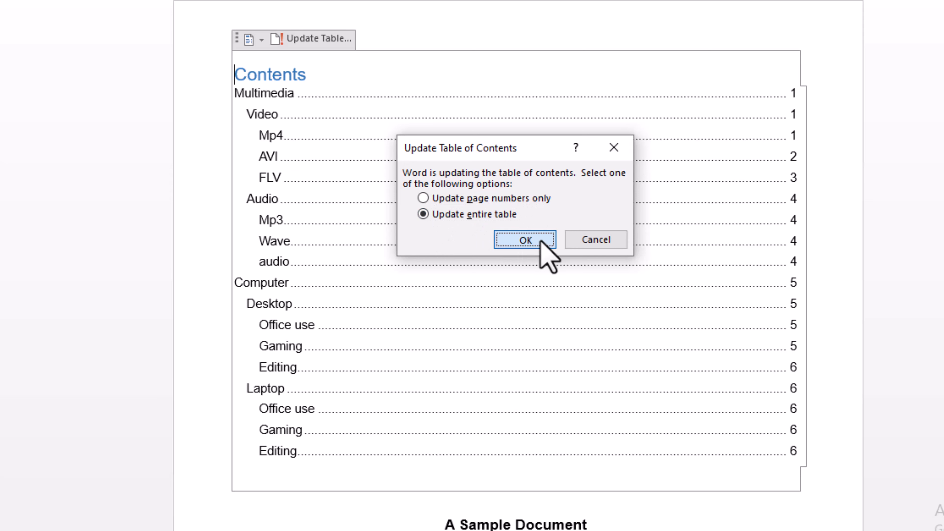
scroll(540, 242, down, 2)
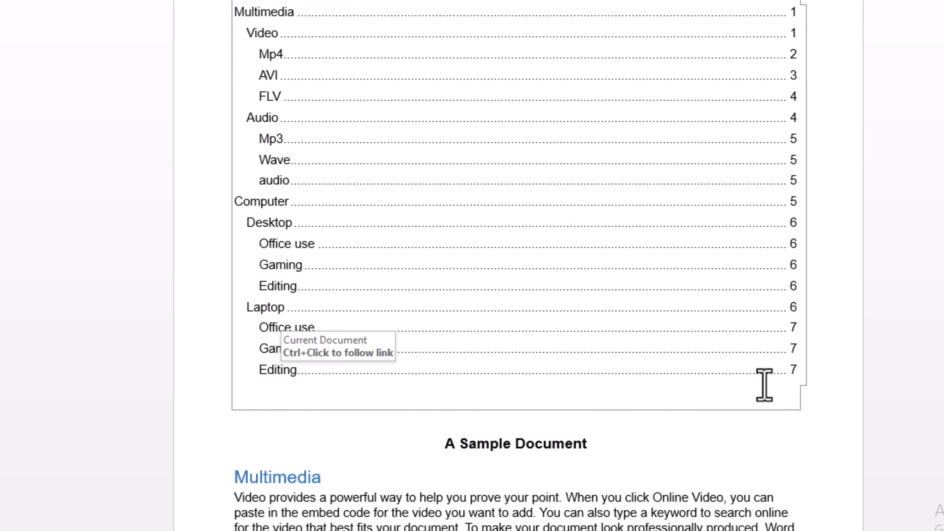
scroll(630, 366, up, 2)
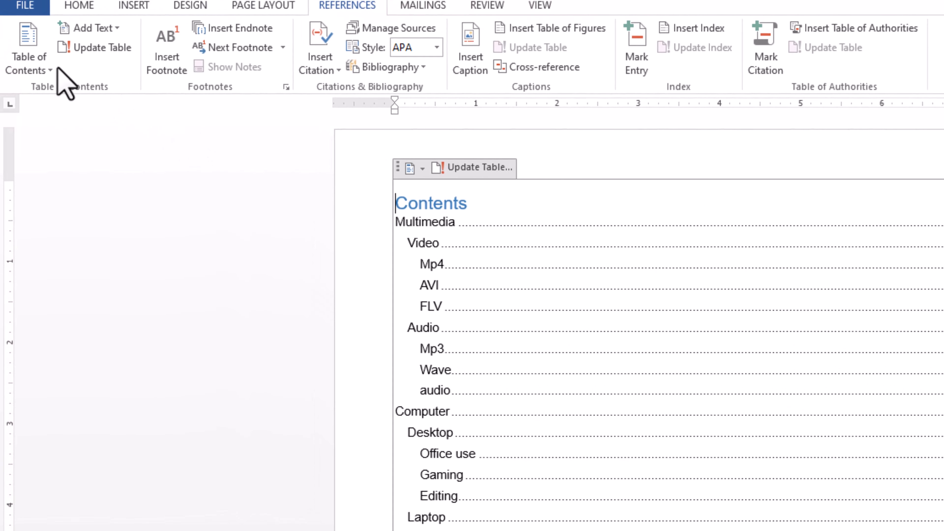
Step: Open the custom table of contents settings and set the number of shown levels to 4
click(51, 69)
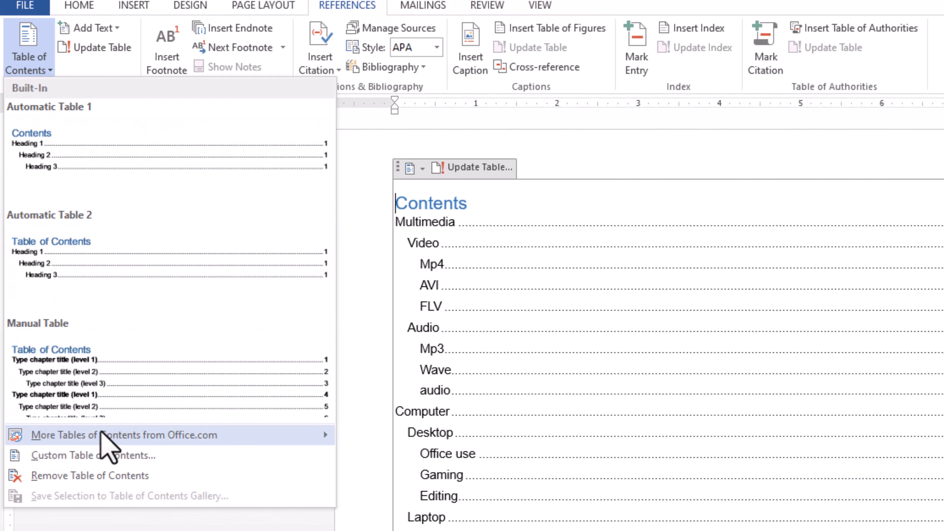
mouse_move(93, 443)
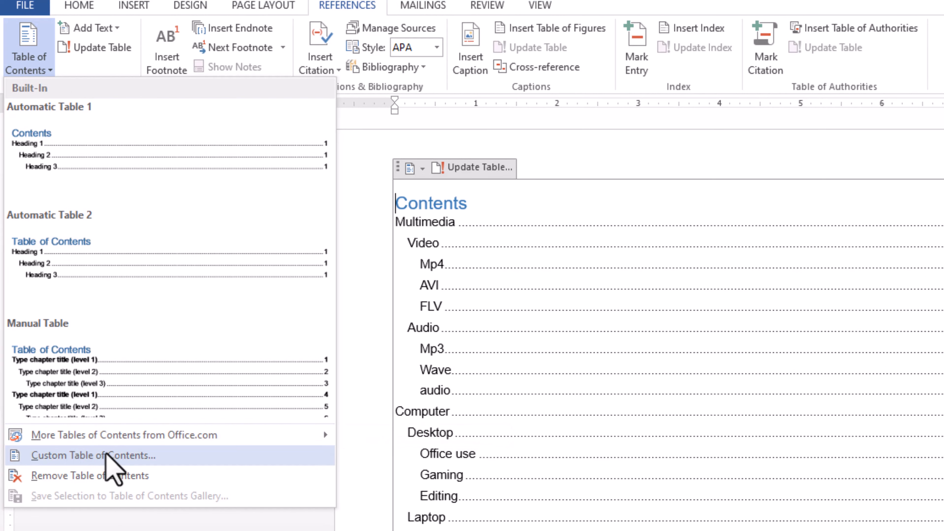
click(79, 455)
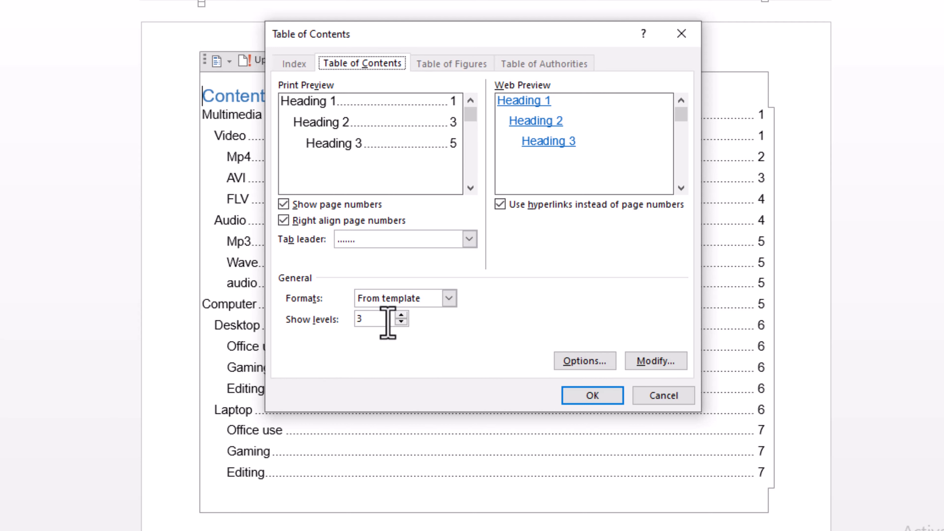
click(397, 316)
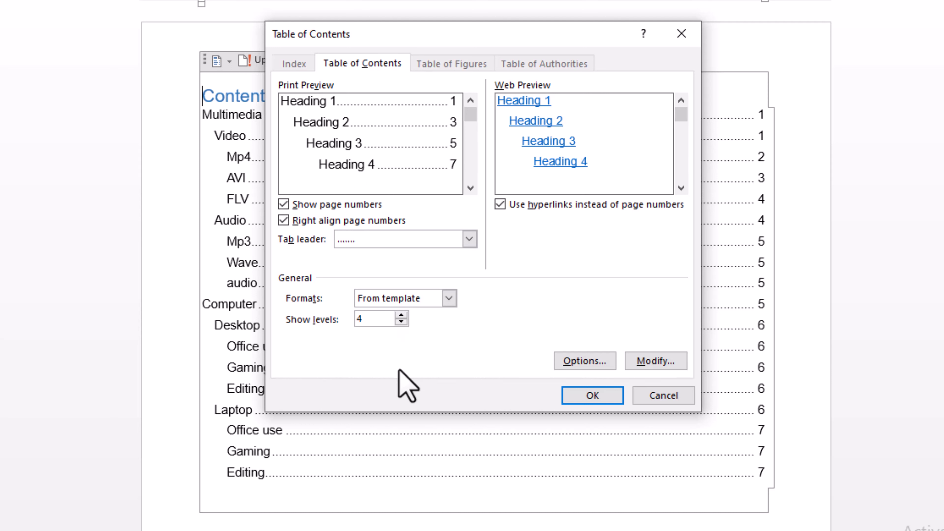
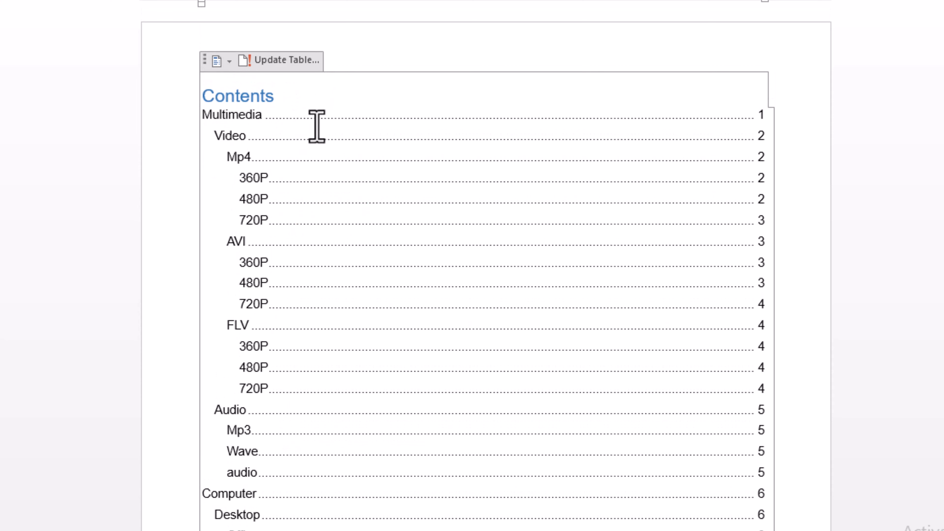
Step: Review the table of contents entries and follow the link for 360P under Mp4, returning to the contents page
scroll(331, 184, down, 5)
scroll(331, 183, up, 5)
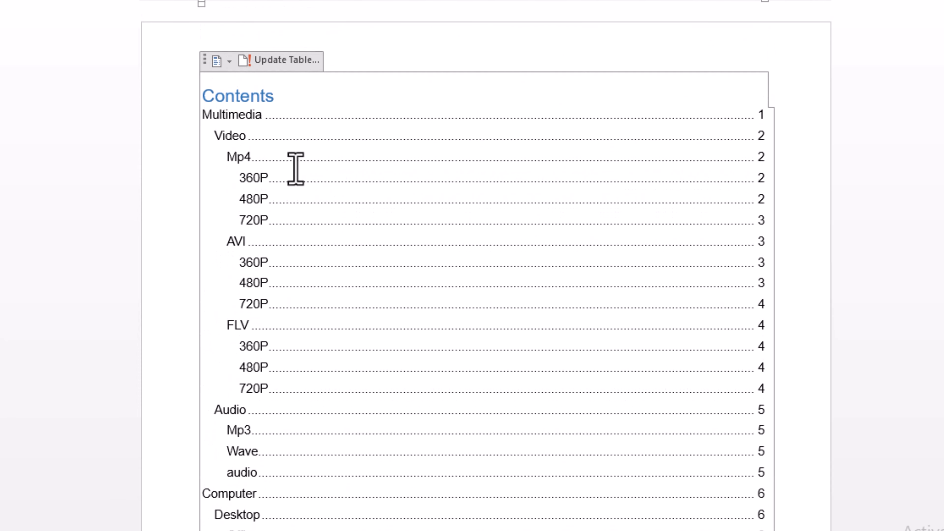
ctrl+click(257, 179)
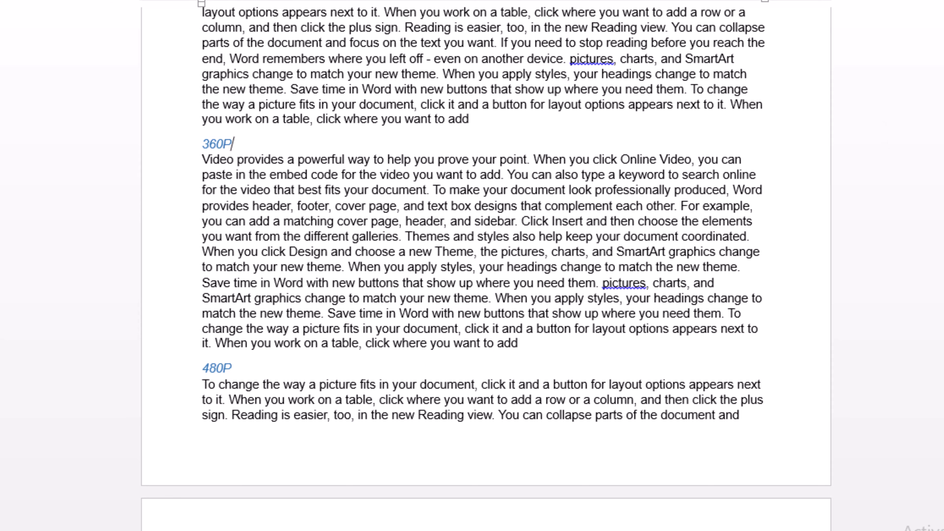
scroll(483, 260, up, 15)
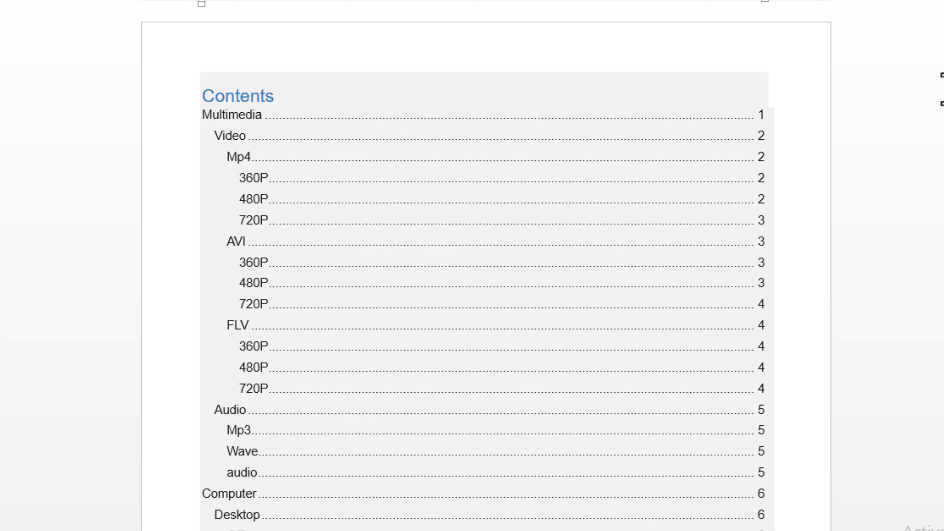
Step: Remove the table of contents from the document
click(624, 114)
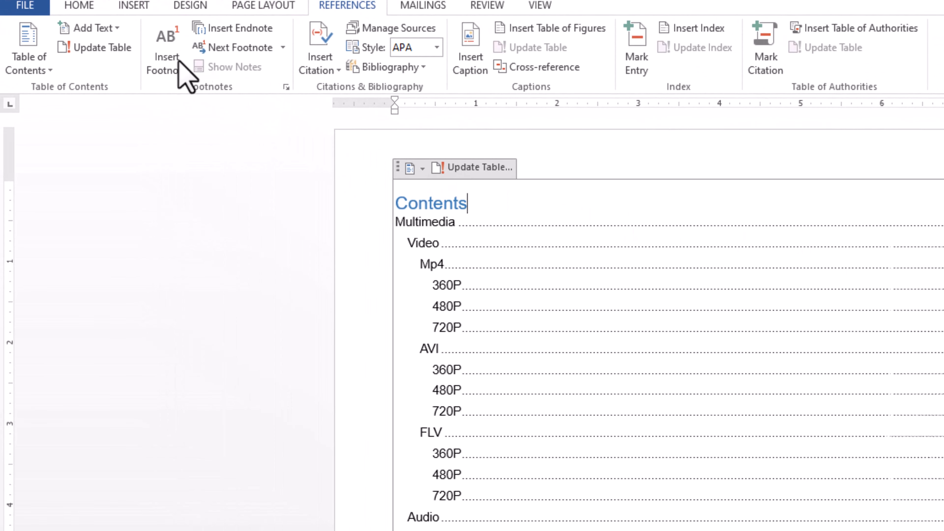
click(48, 70)
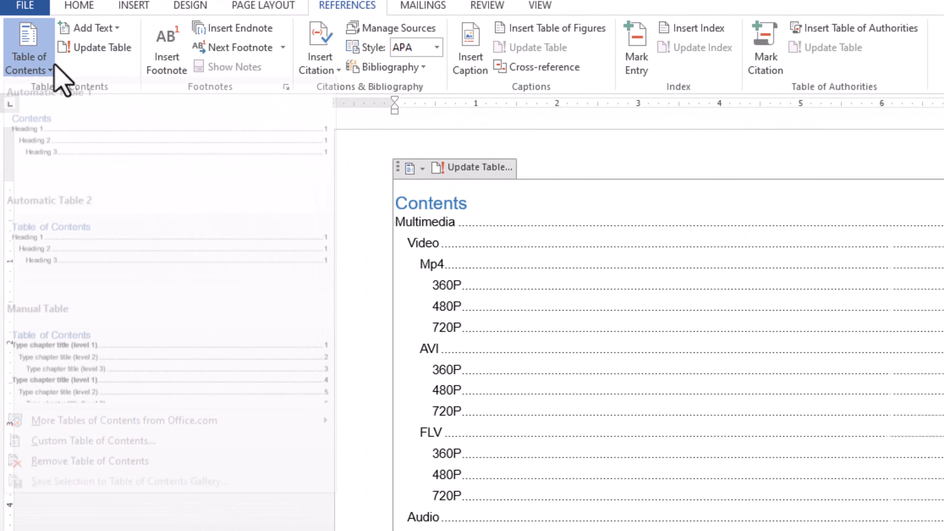
click(52, 476)
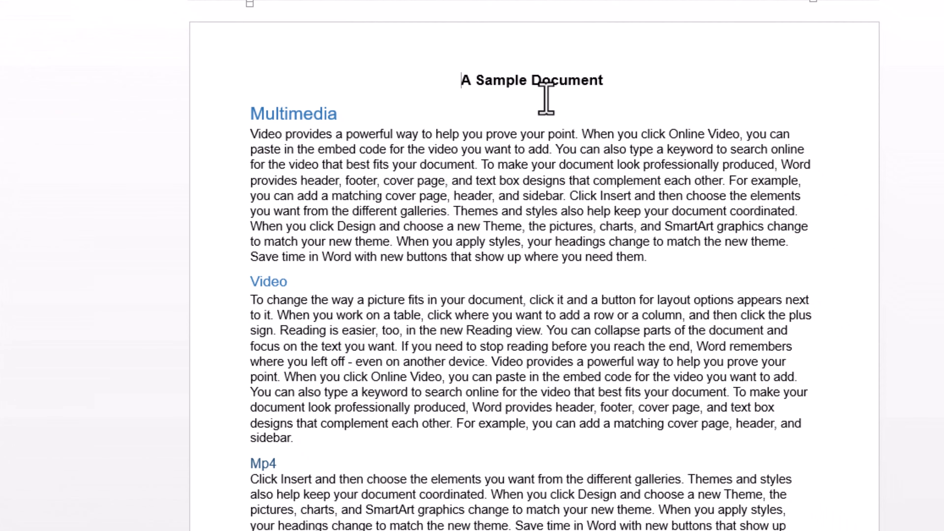
Step: Add the number 1 after "sidebar" at the end of the Video paragraph and format it as superscript
scroll(289, 179, down, 6)
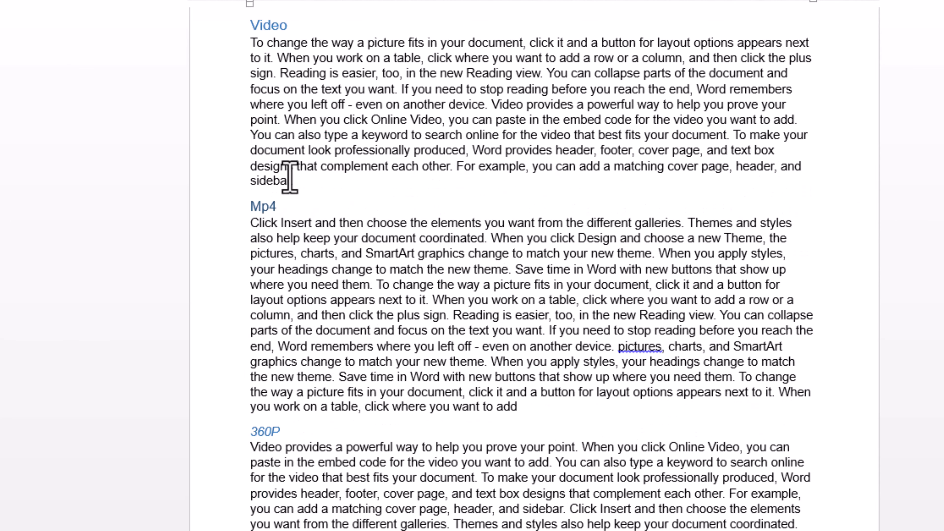
click(292, 181)
text(1)
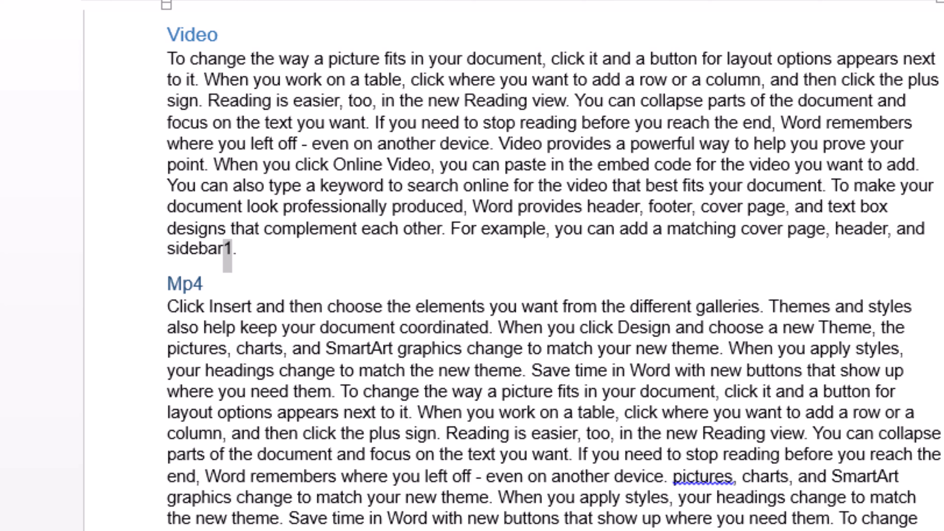
key(ctrl+shift+plus)
click(340, 280)
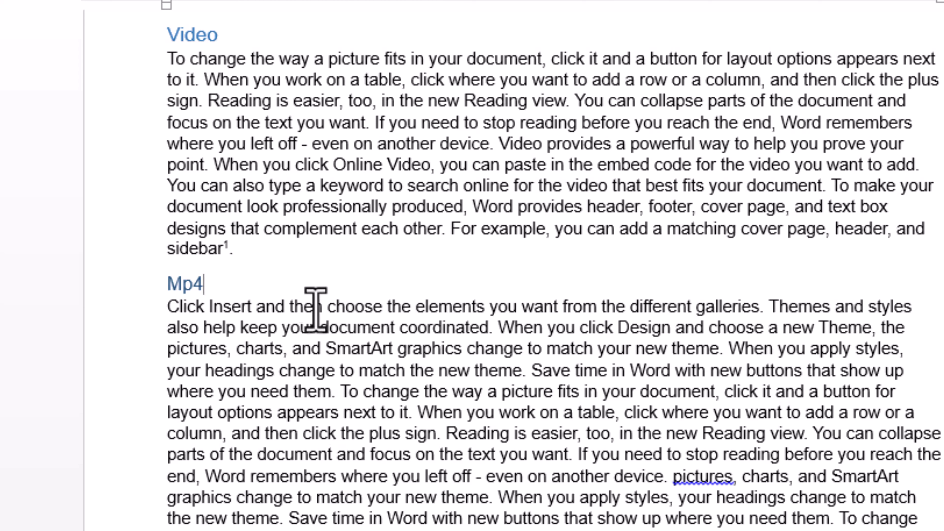
Step: Remove the superscript 1 after "sidebar" at the end of the Video paragraph
click(226, 249)
key(ctrl+alt+f)
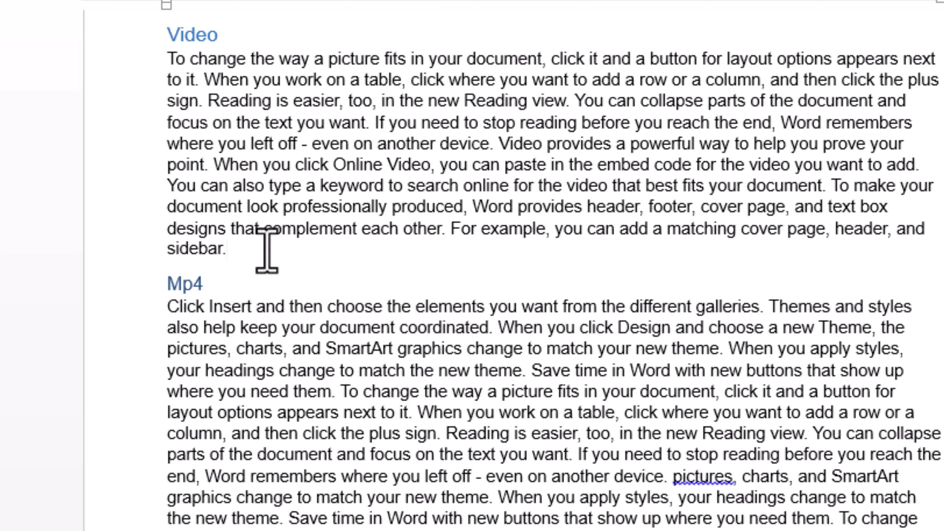
click(224, 249)
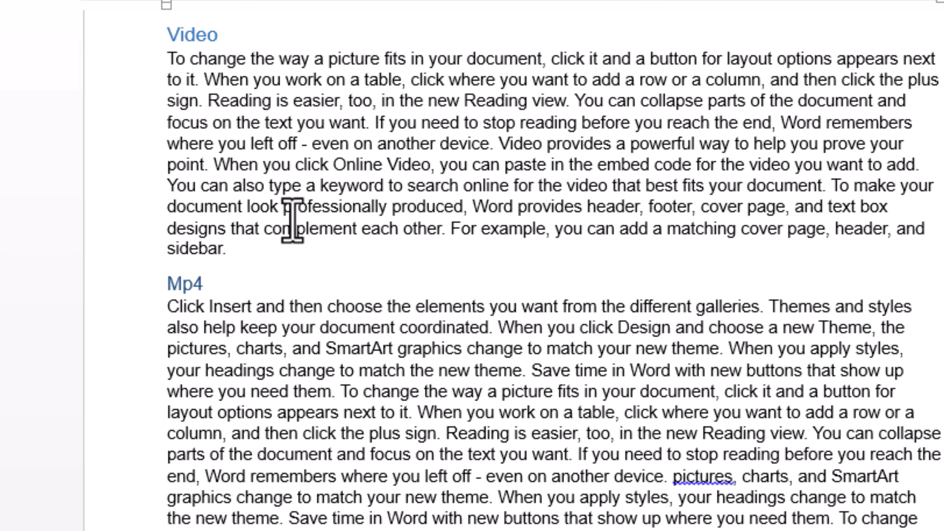
Step: Insert "Hyper Text Markup Language" before "header, and sidebar" in the Multimedia paragraph
scroll(292, 223, up, 5)
scroll(291, 219, up, 3)
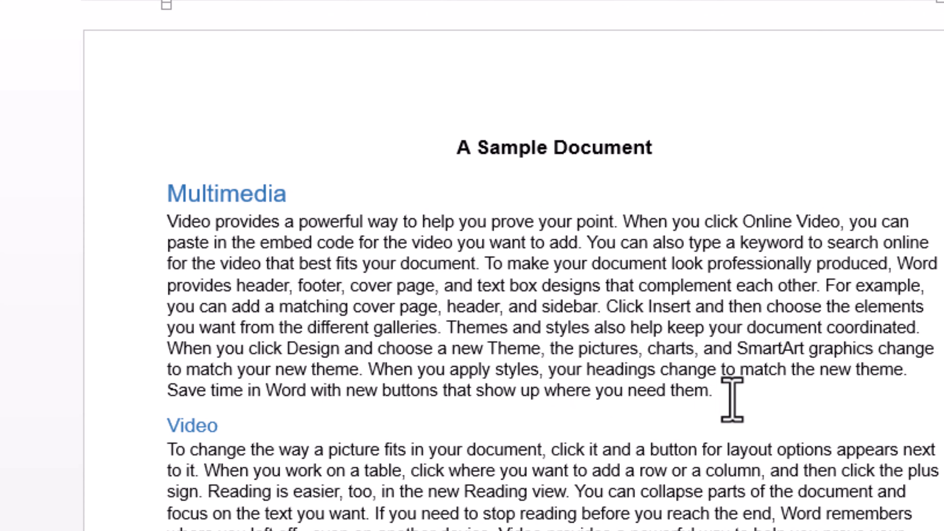
click(448, 306)
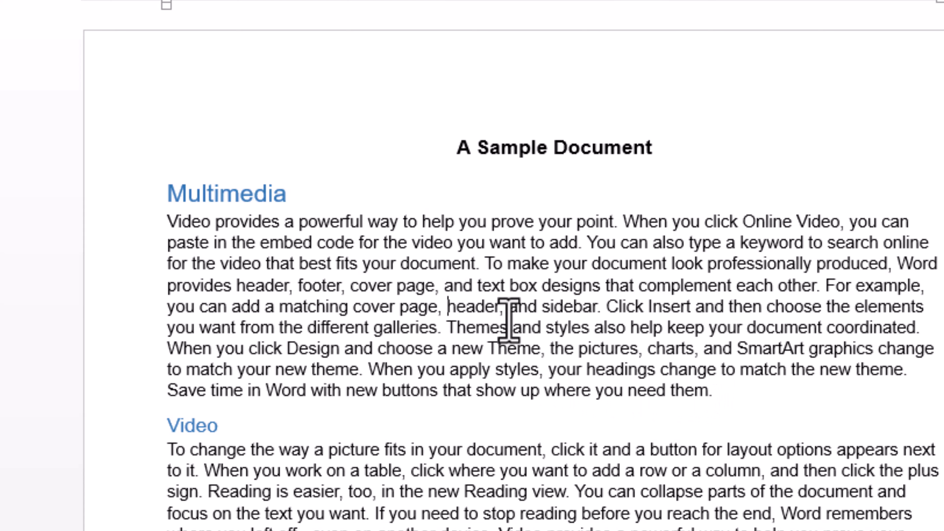
text(HTML)
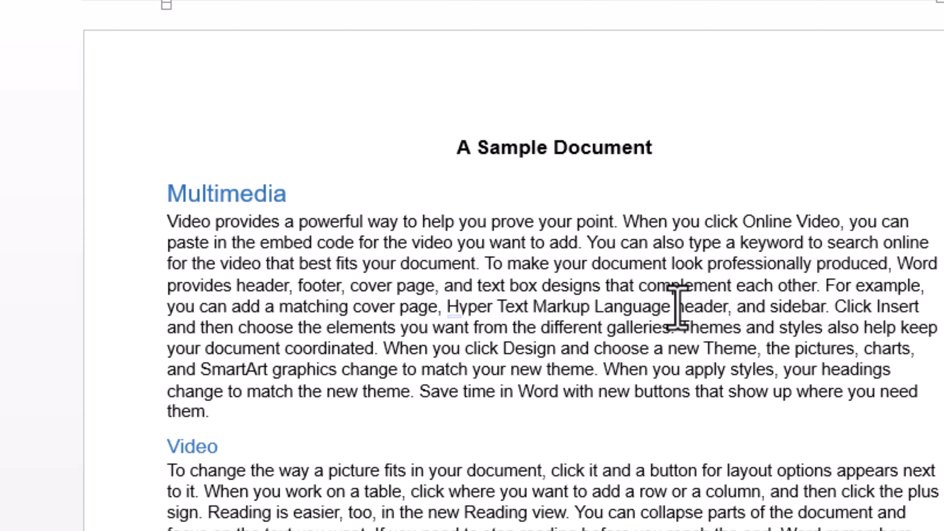
Step: Insert the abbreviation "HTML" directly before "Hyper Text Markup Language" in the Multimedia paragraph
drag(675, 307, 448, 307)
click(496, 307)
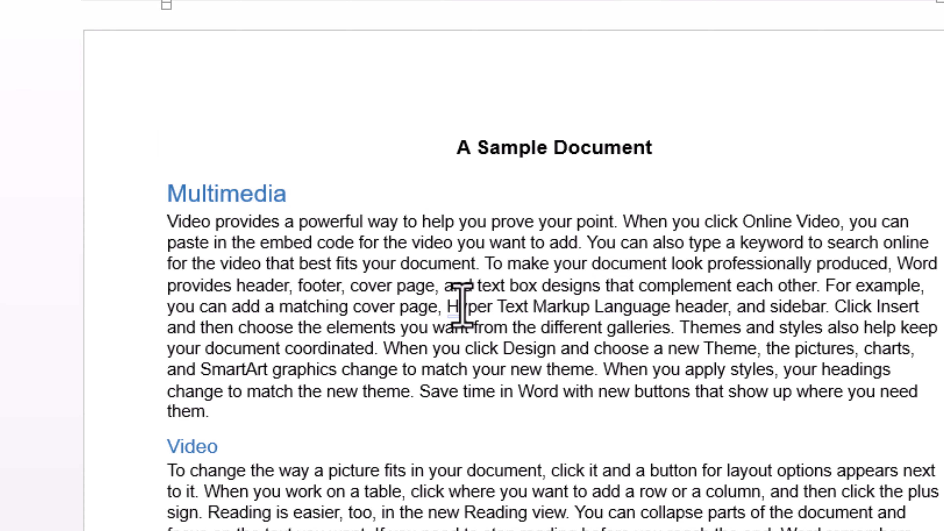
click(448, 307)
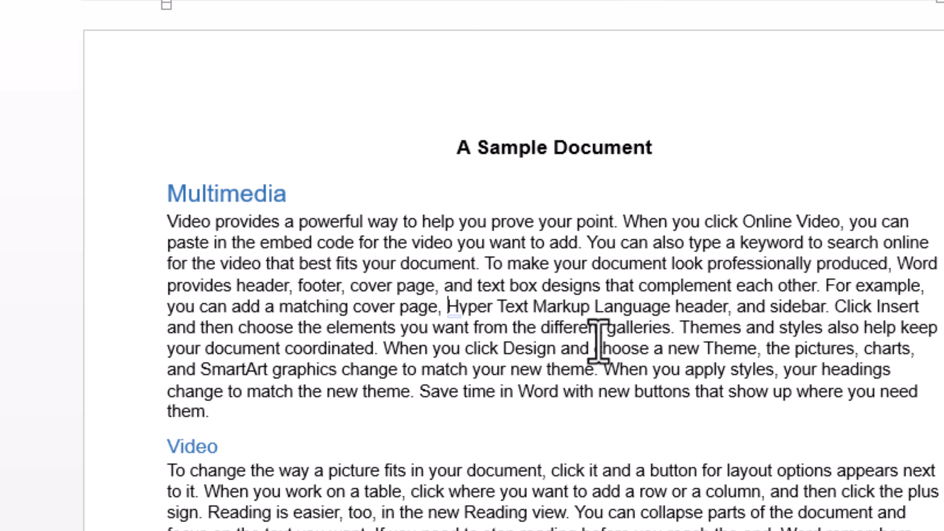
text(HTML)
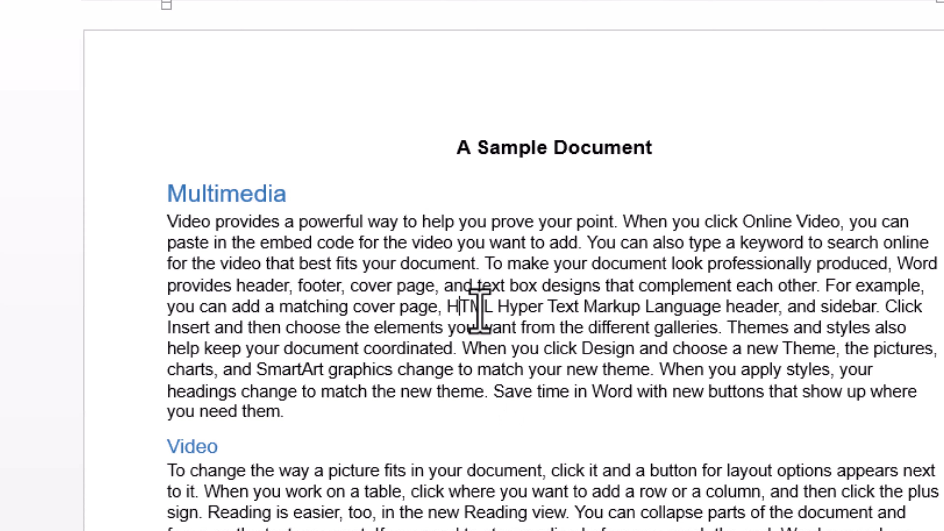
drag(440, 307, 495, 306)
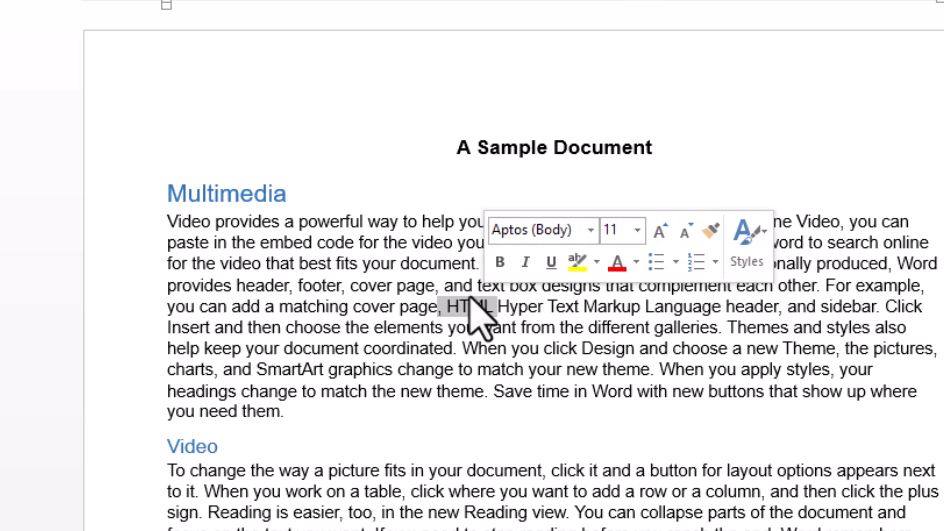
click(470, 304)
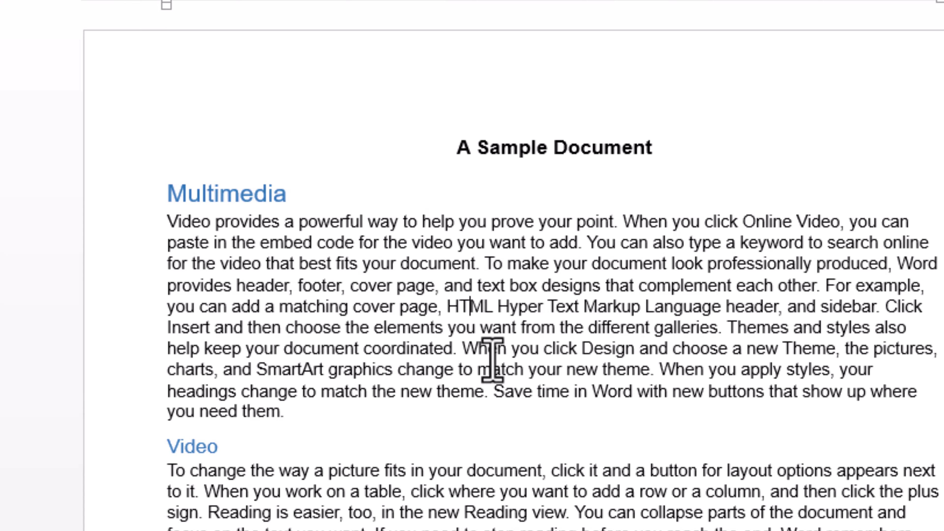
scroll(493, 359, down, 12)
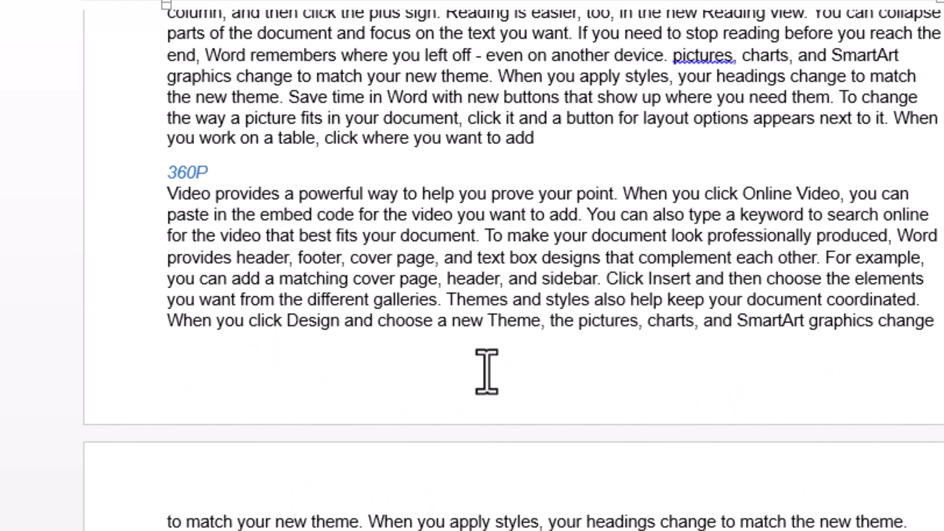
click(201, 347)
click(184, 336)
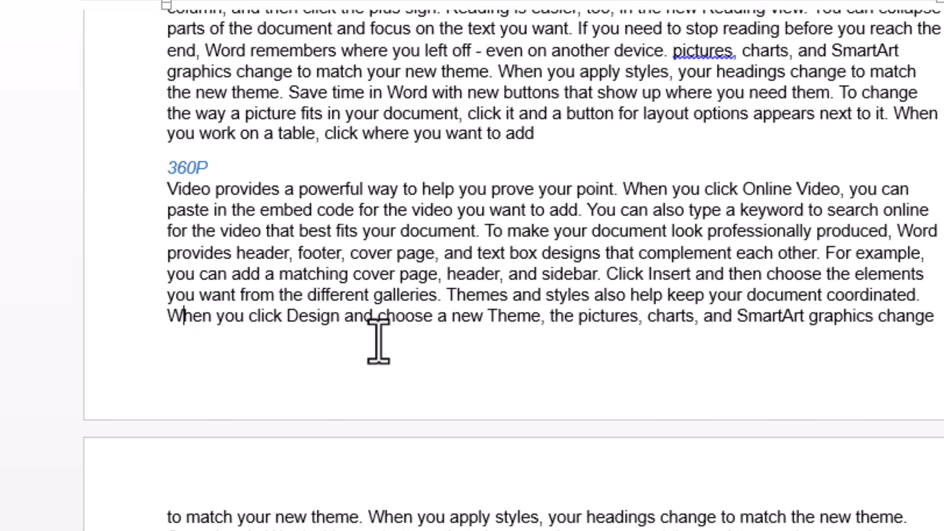
scroll(378, 341, up, 15)
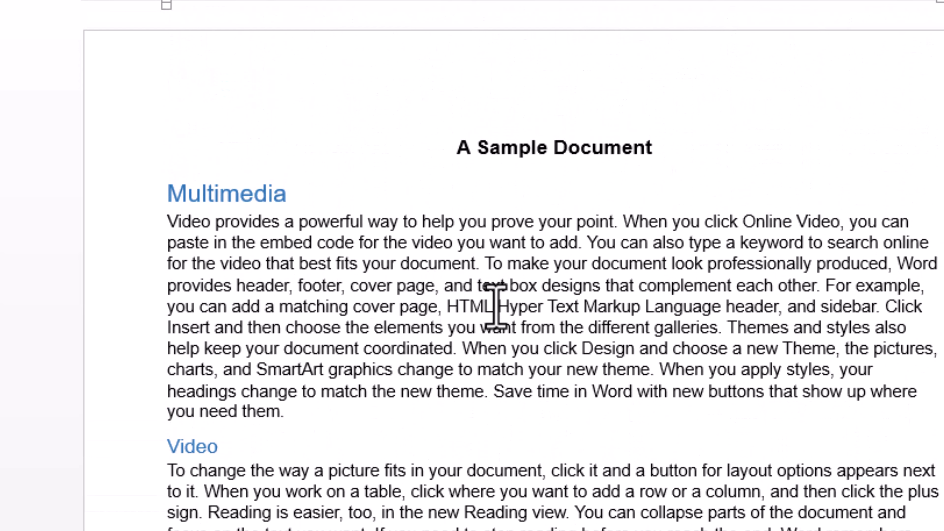
Step: Insert a footnote right after "HTML" in the Multimedia paragraph with the text "Hyper text markkfkdfh h khkh"
click(483, 307)
click(493, 307)
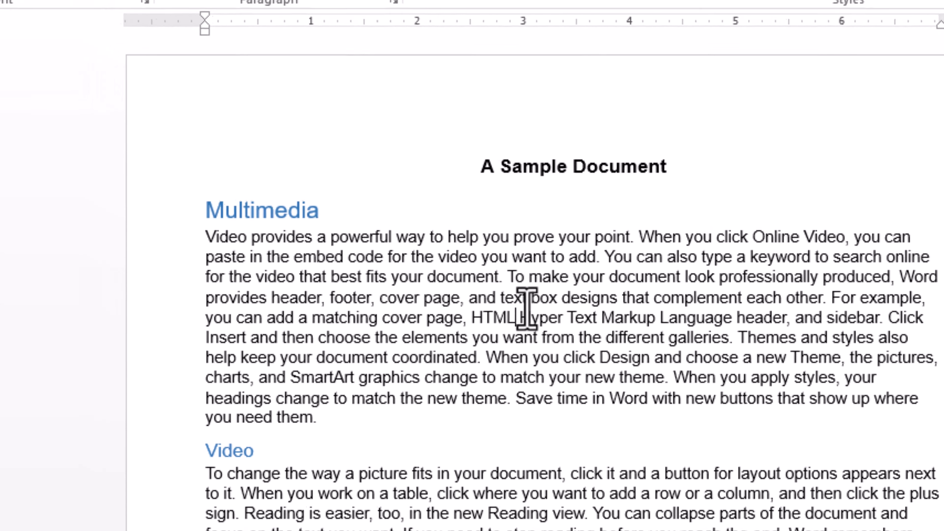
click(284, 15)
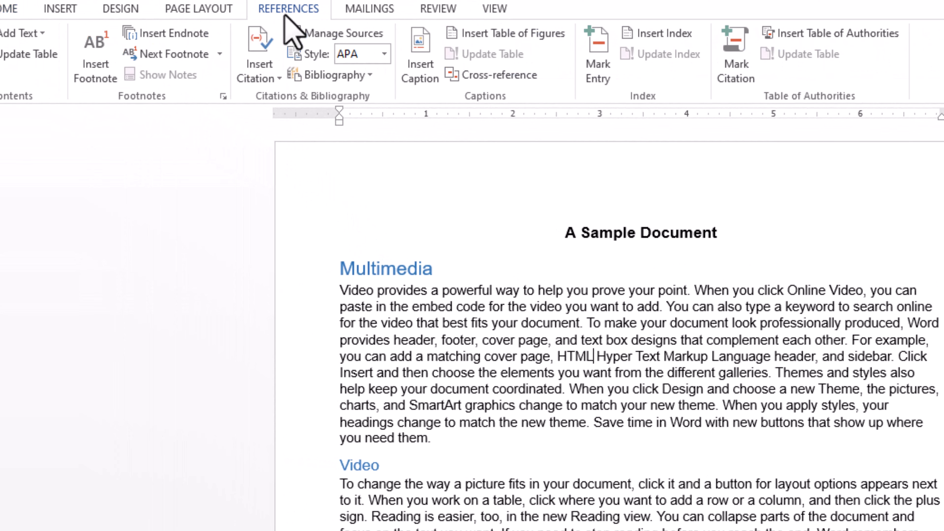
click(89, 76)
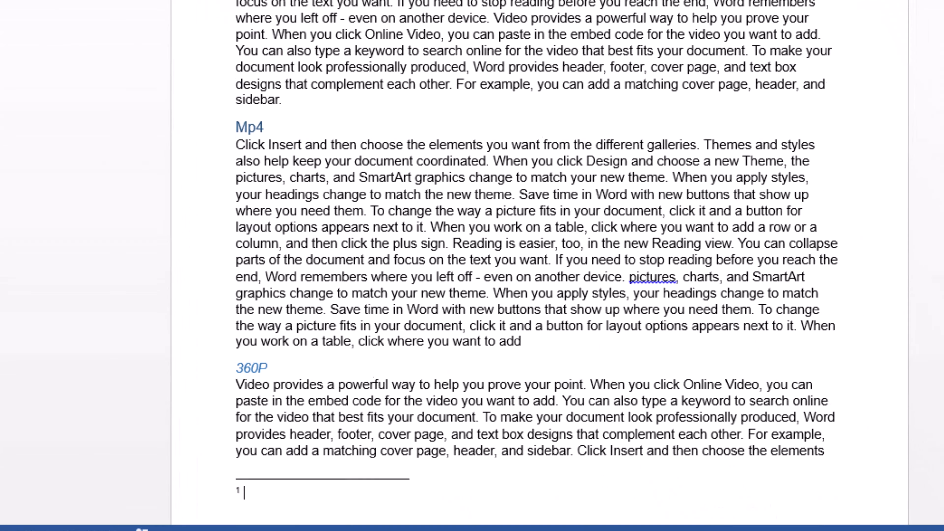
scroll(334, 251, down, 3)
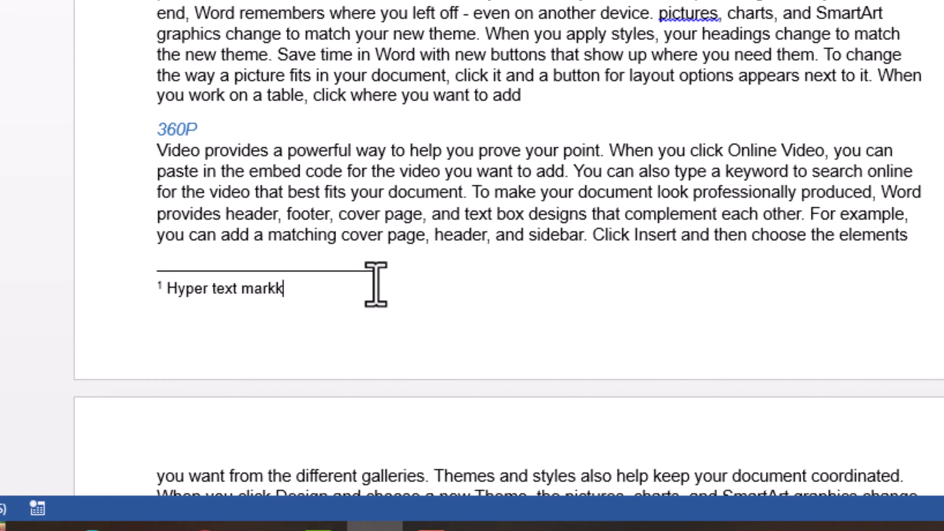
text(h kh)
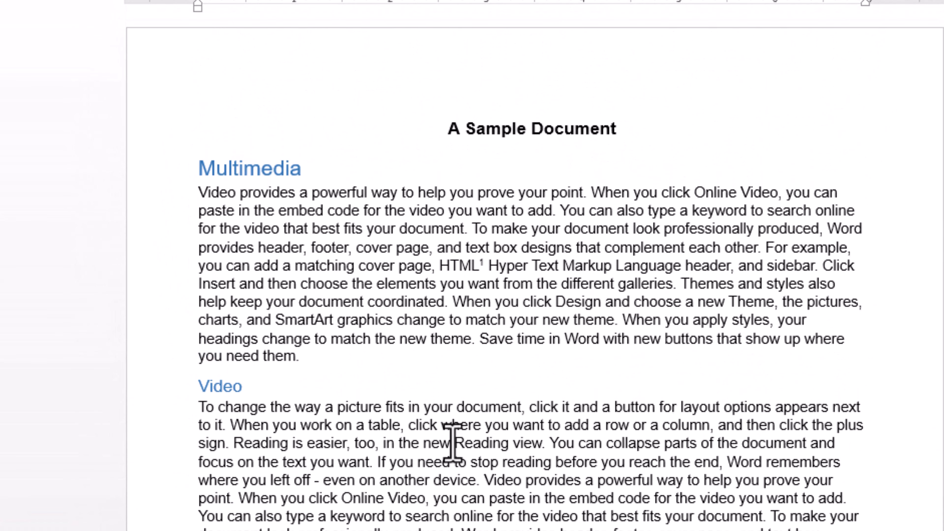
Step: Add a footnote after "Video" in the Video section's "Video provides" sentence, reading "Vik dhkf hklhkldhfkldhfk jkldgfjkldhfkl dfhkldfh lkjdhfkldhf kldhfkld kh"
scroll(450, 443, down, 4)
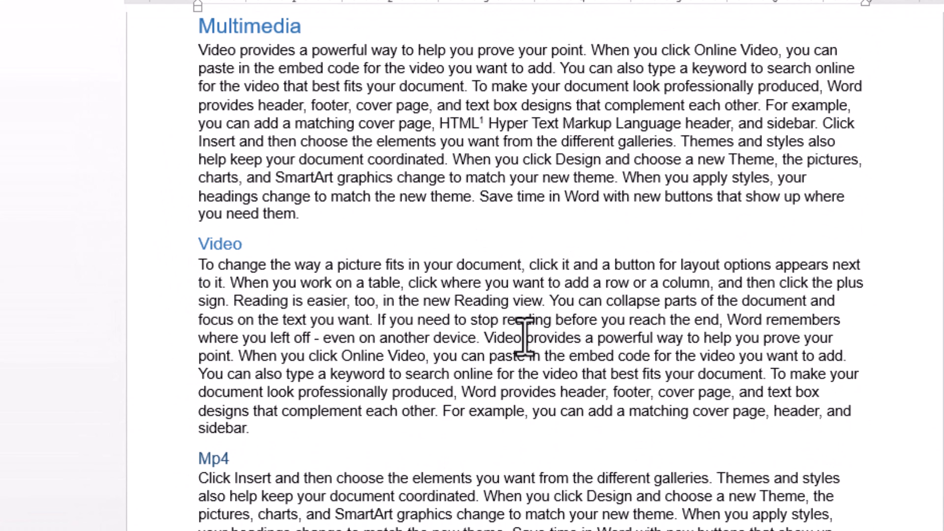
click(524, 337)
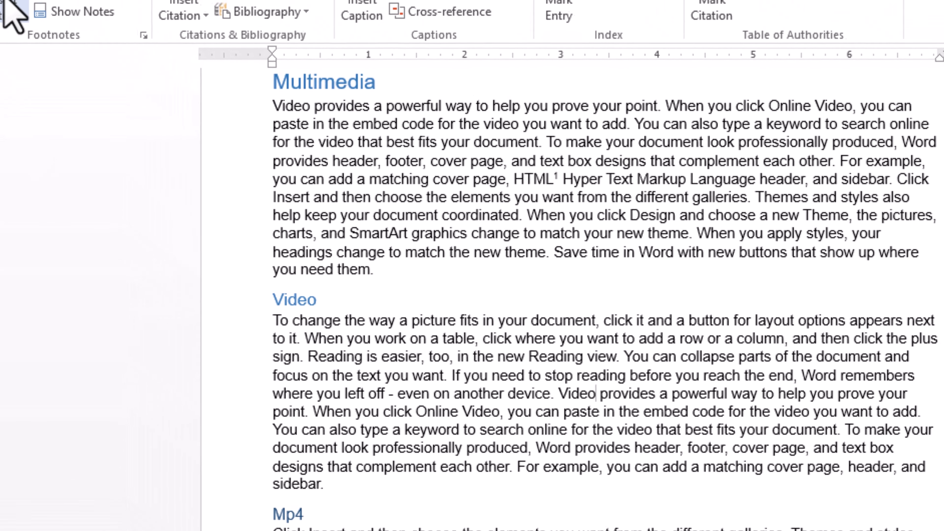
click(33, 22)
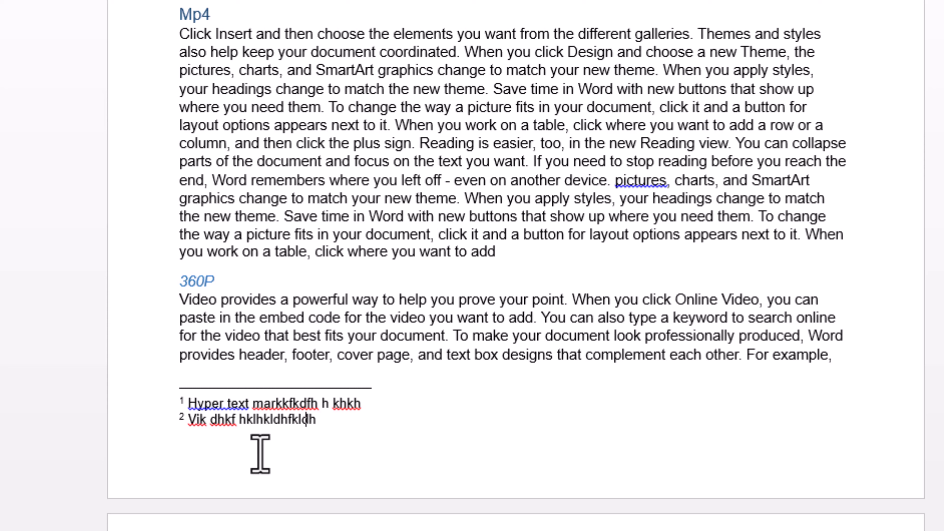
text(fk jkldgfjkldhfkl dfhkldfh lkjdhfkldhf kldhfkld)
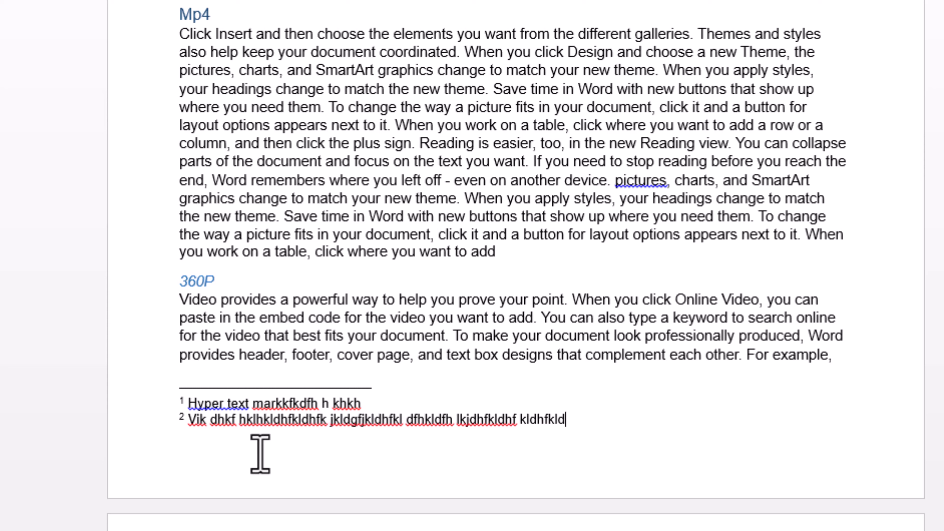
text( kh)
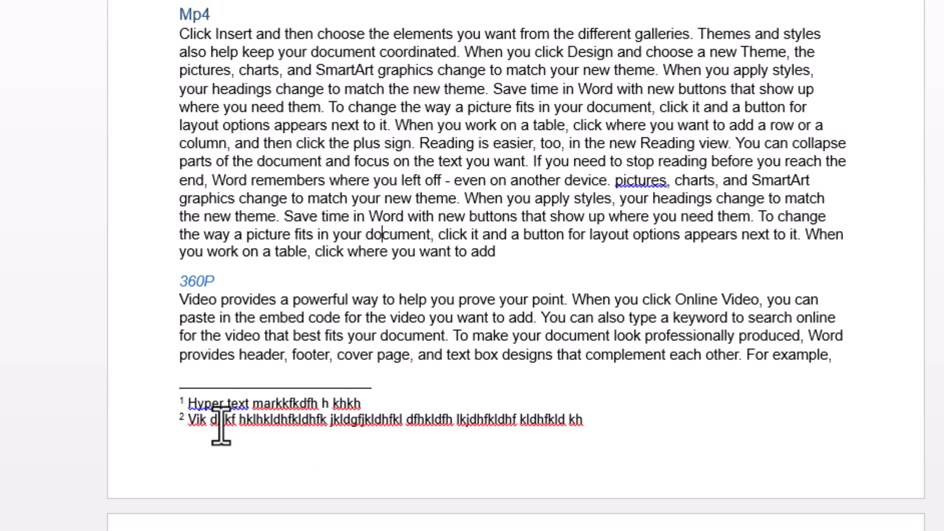
Step: Return to the start of the text and check the footnote references after "HTML" and "Video"
scroll(353, 396, up, 15)
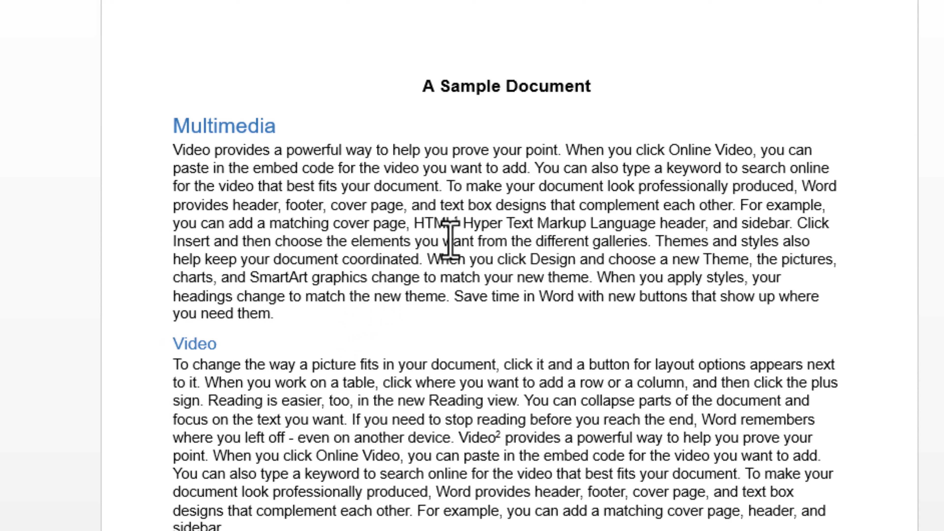
mouse_move(451, 224)
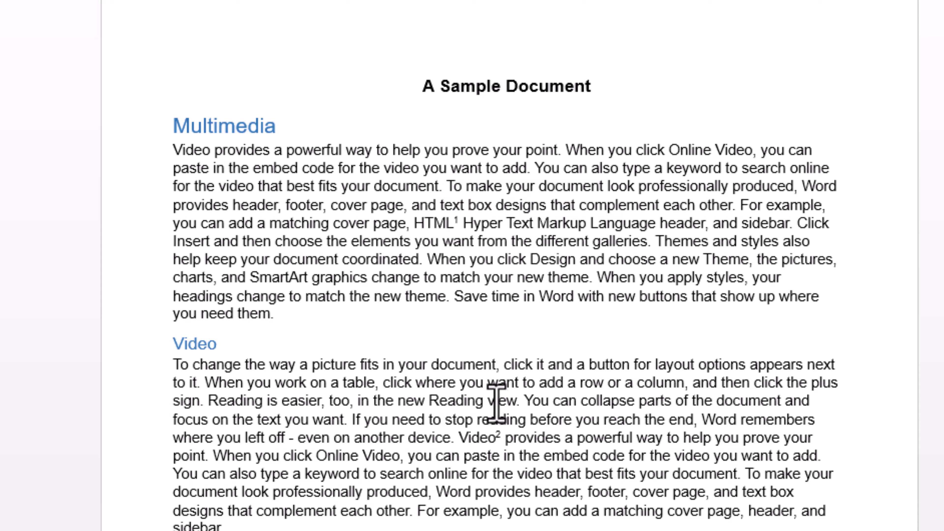
mouse_move(495, 438)
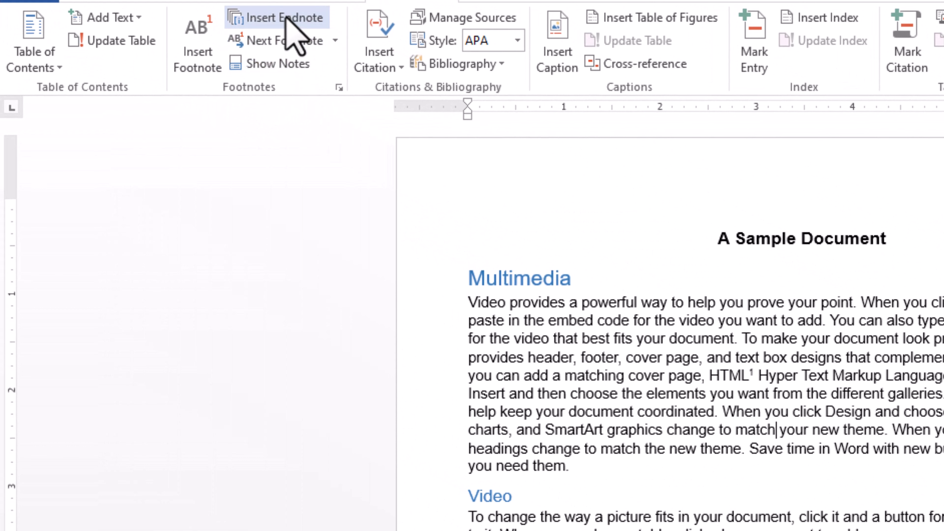
Step: Insert an endnote right after "match" in the Multimedia paragraph, reading "Hdkl hlkh lkhdklfh dlkhlkdhf lkdhf lkdhfkld kl", and return to the document's start
click(287, 17)
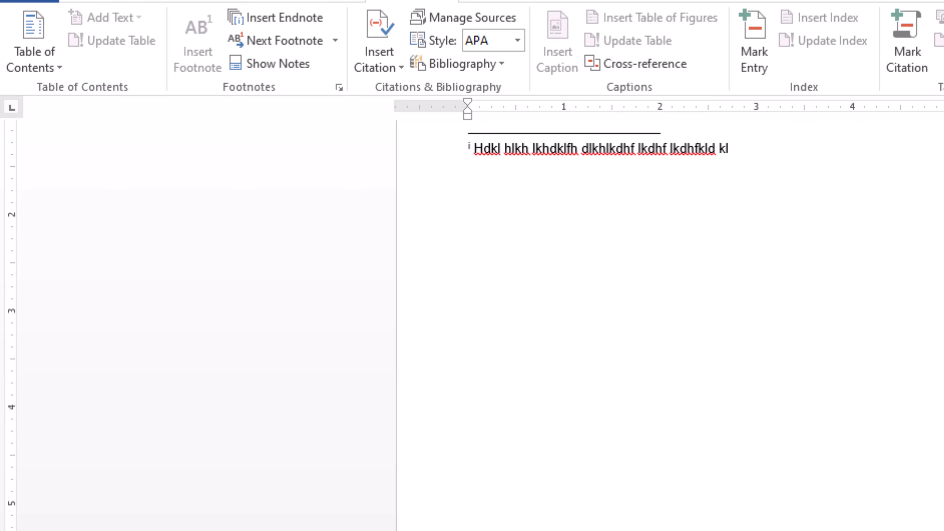
key(ctrl+Home)
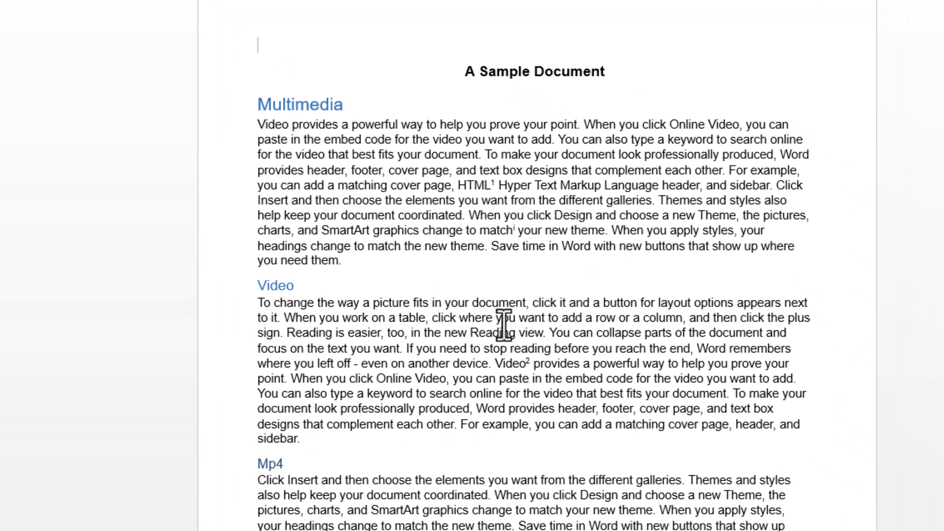
Step: Look through the document from start to end to compare where the footnotes and the endnote are placed
scroll(501, 320, down, 6)
scroll(503, 323, down, 2)
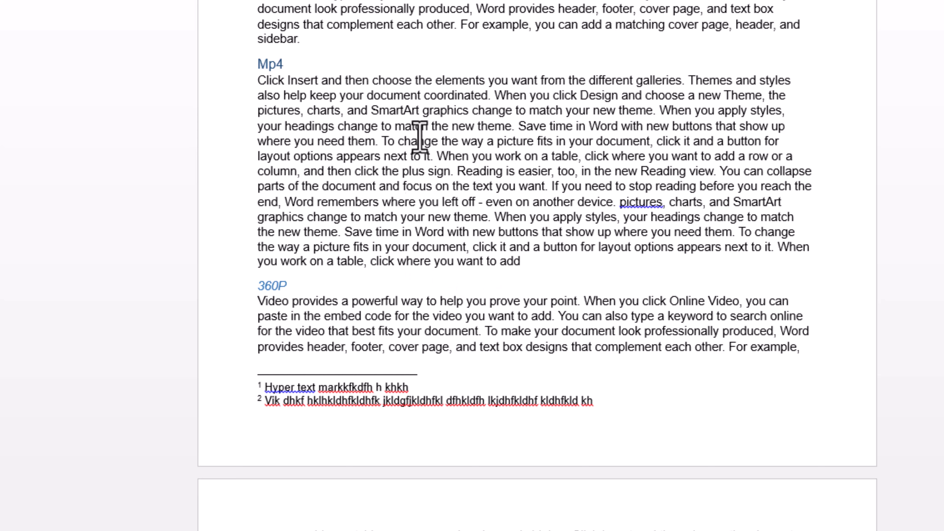
scroll(317, 313, down, 3)
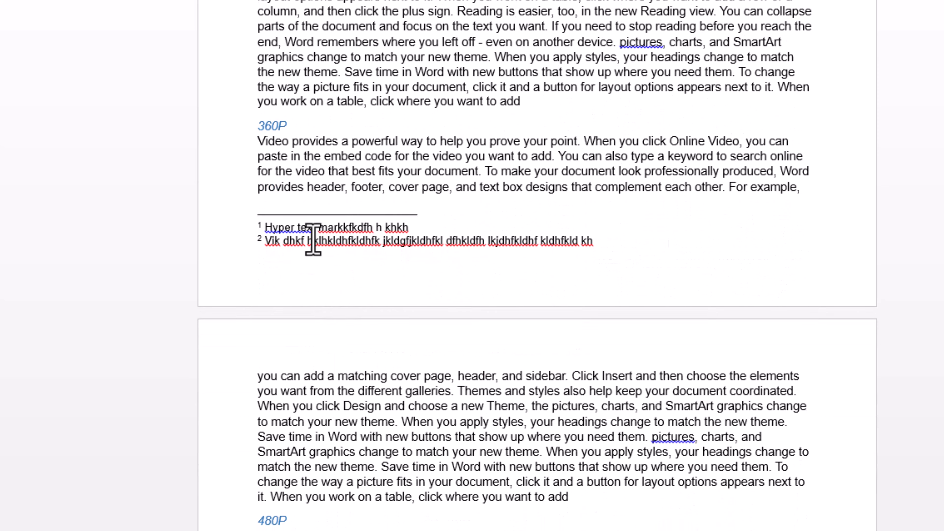
scroll(471, 183, up, 5)
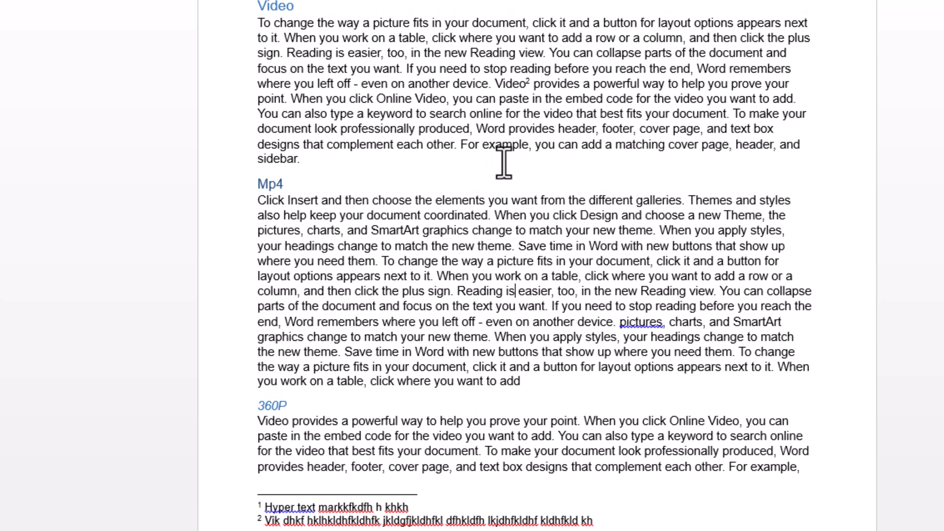
scroll(554, 260, down, 15)
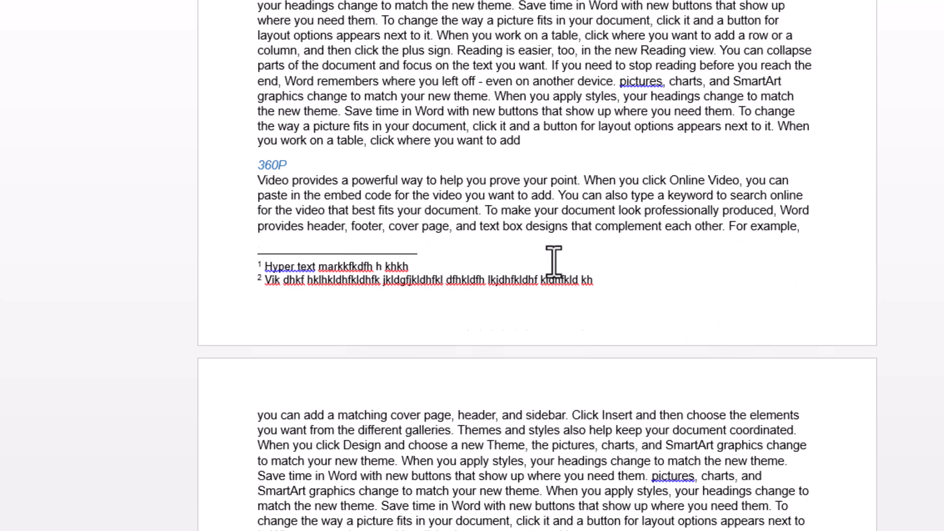
scroll(638, 279, down, 15)
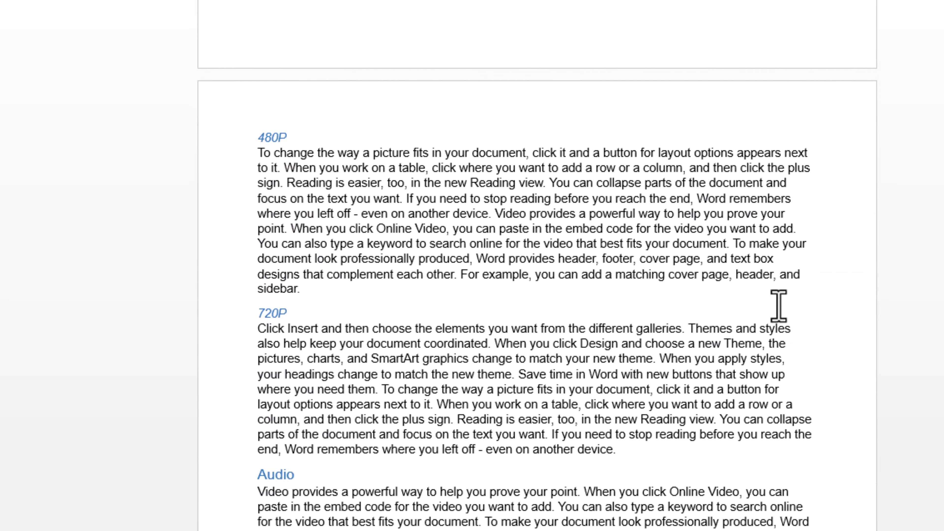
scroll(537, 266, down, 10)
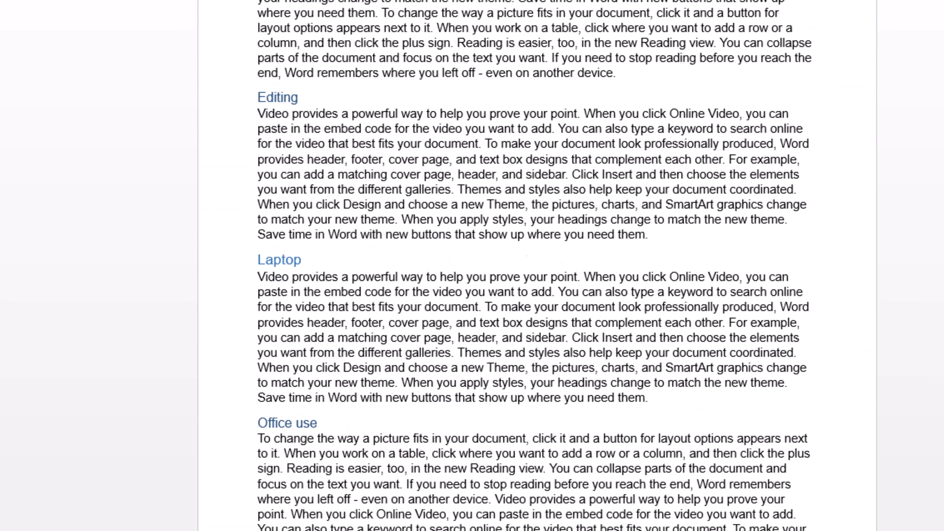
scroll(537, 266, down, 5)
scroll(501, 298, up, 15)
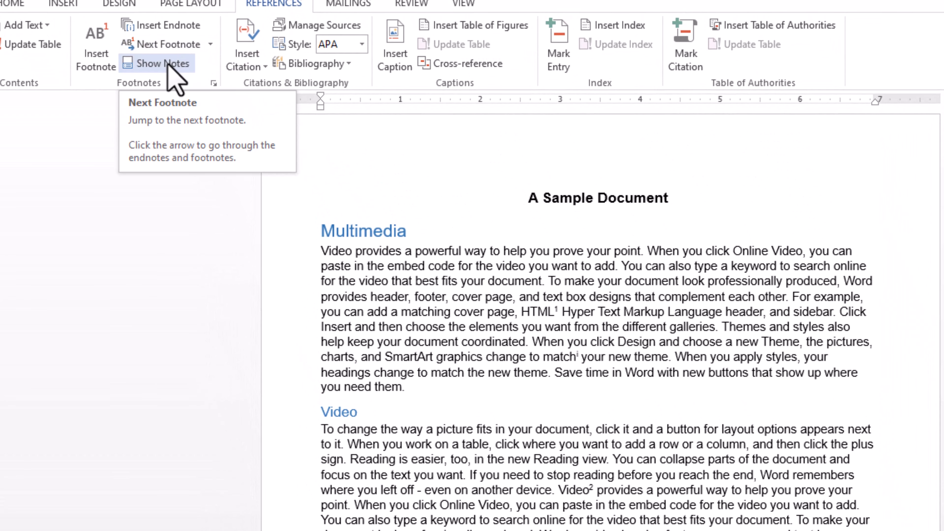
Step: Show the document's footnote area, and return from the notes to their reference in the body text
click(165, 65)
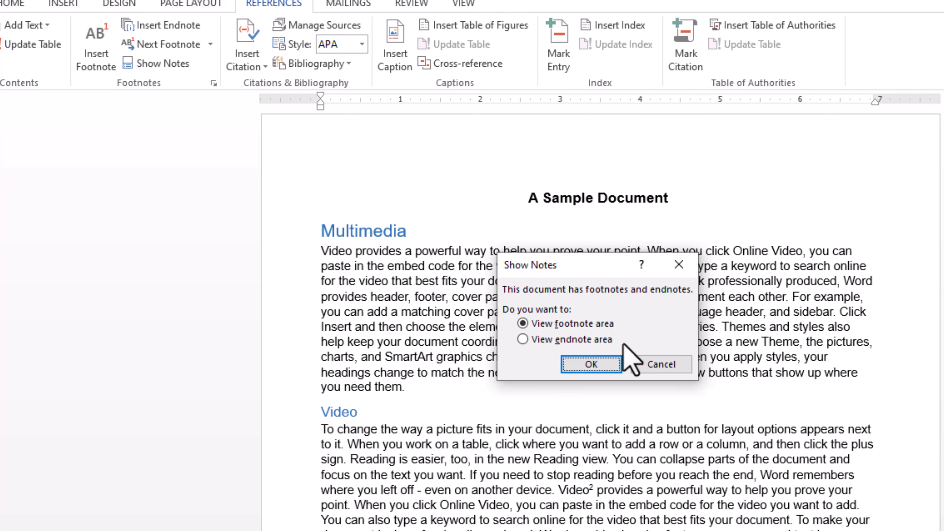
click(591, 364)
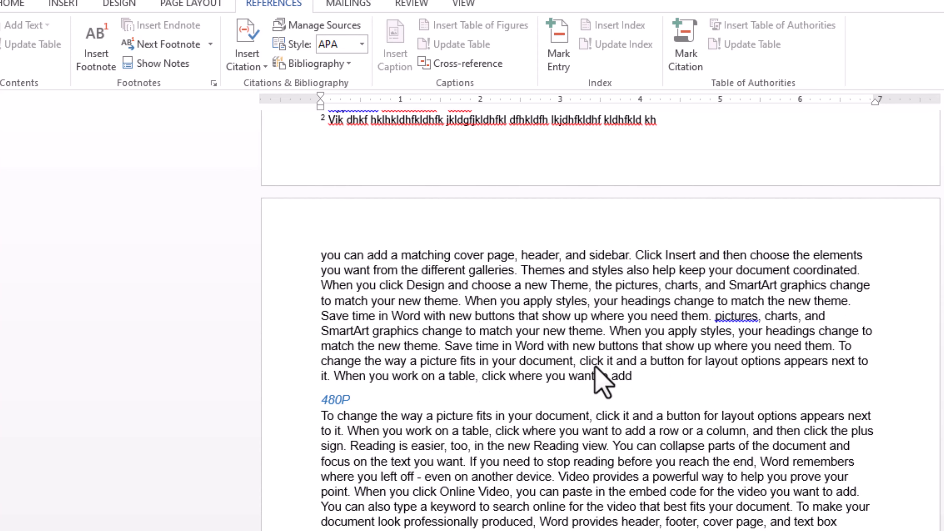
scroll(600, 372, up, 1)
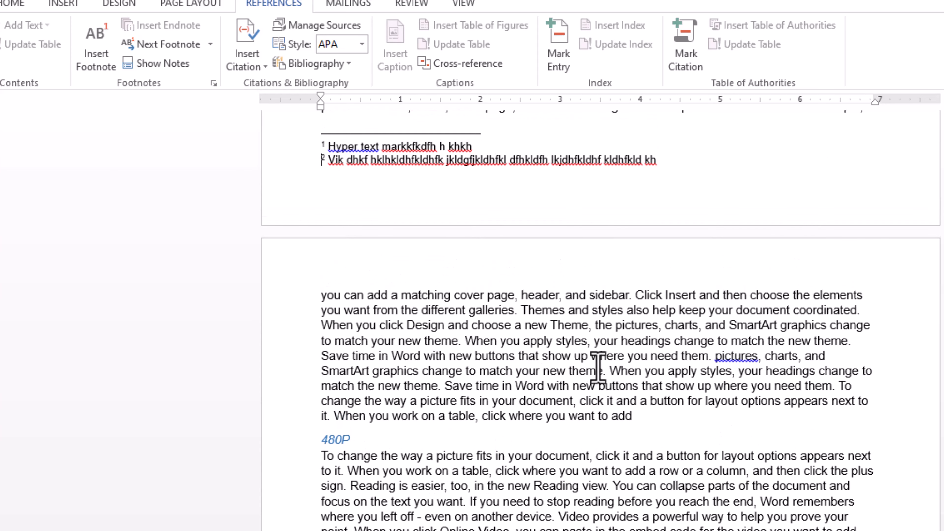
click(188, 66)
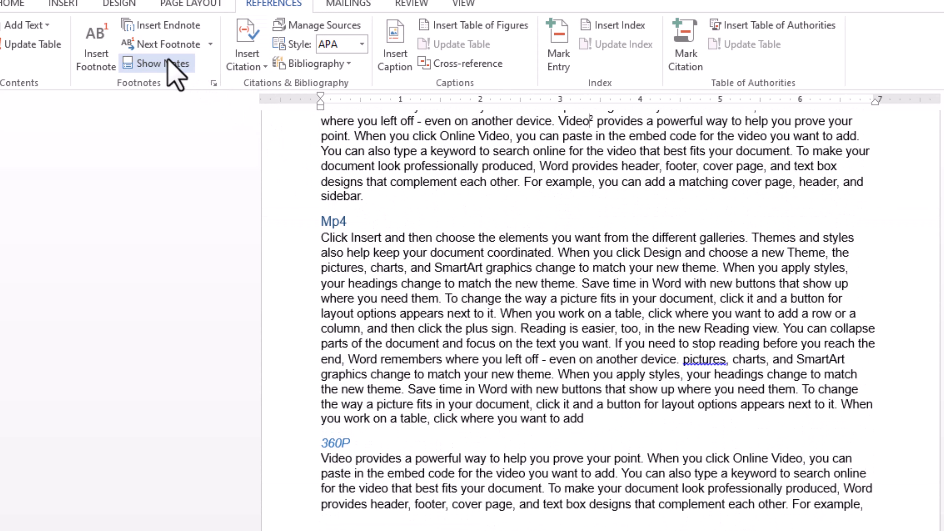
Step: Show the document's endnote area, check the endnote below the final list, and return to the Multimedia section
click(168, 61)
click(549, 339)
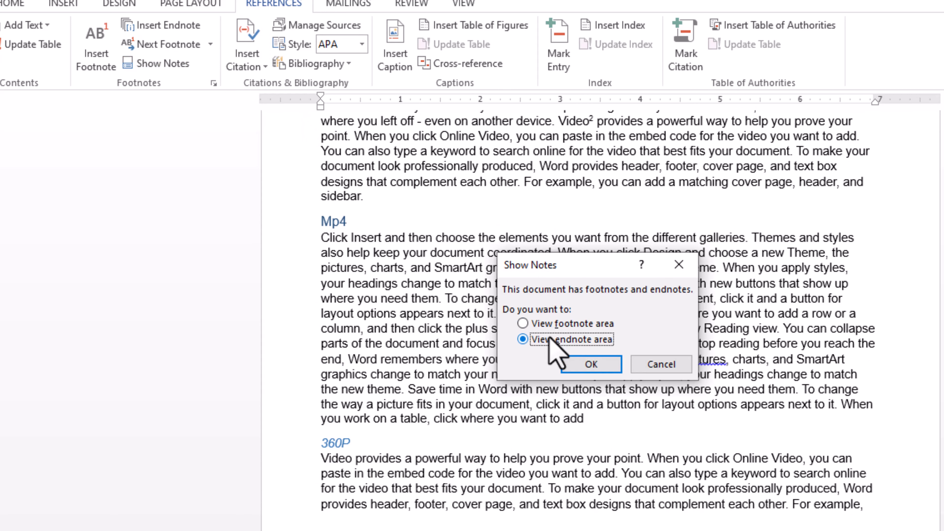
click(591, 365)
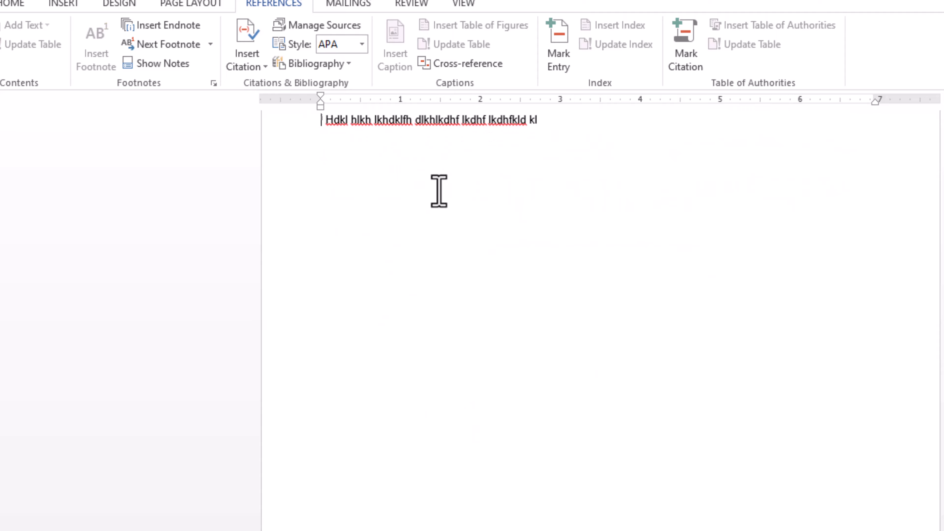
scroll(439, 190, up, 2)
scroll(428, 221, up, 8)
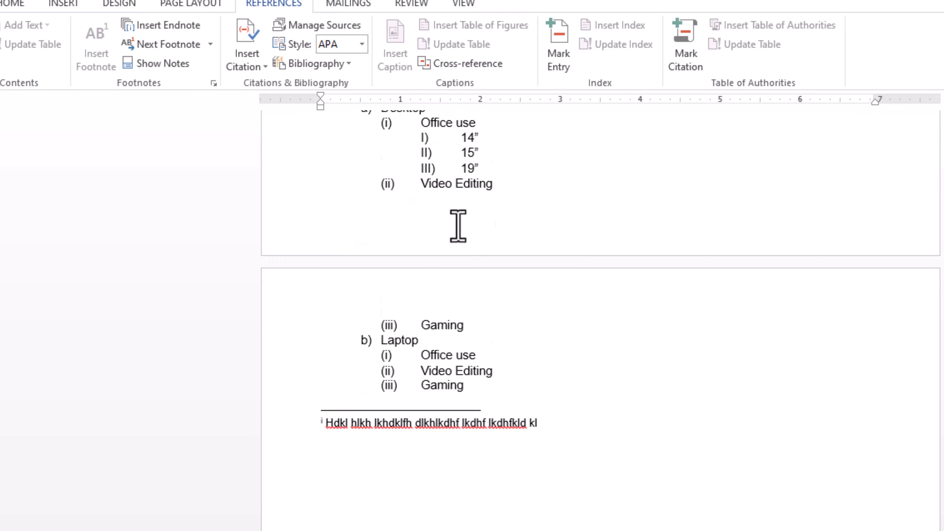
scroll(595, 298, up, 15)
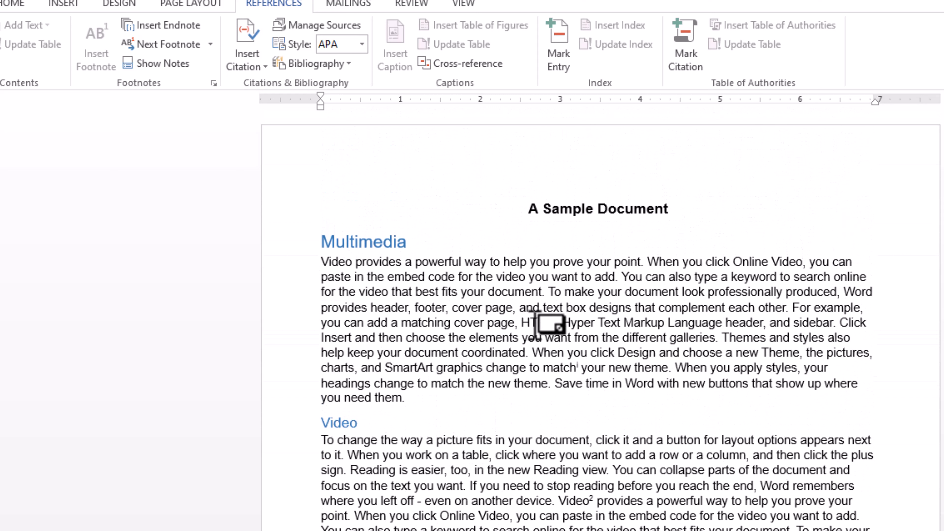
Step: Starting before "HTML" in the Multimedia paragraph, jump through the next two footnote references and review the other footnote and endnote navigation options
click(525, 327)
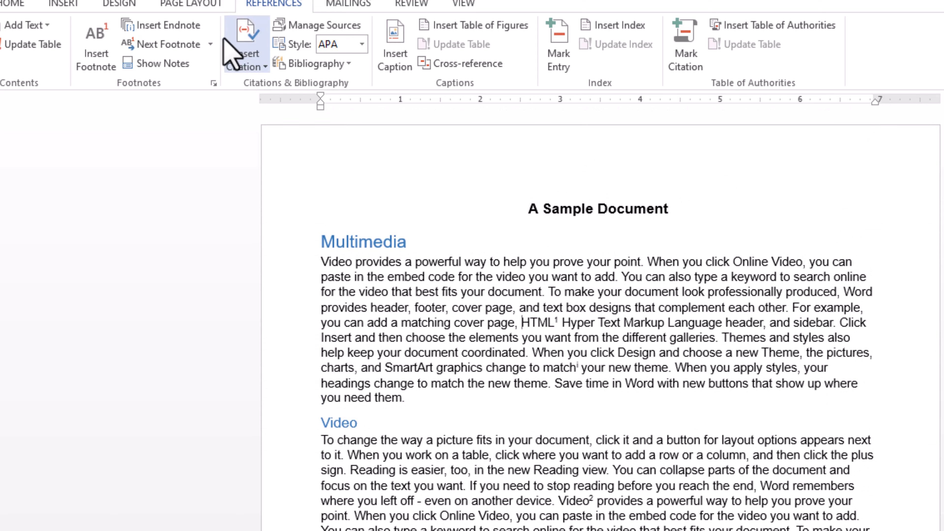
click(195, 45)
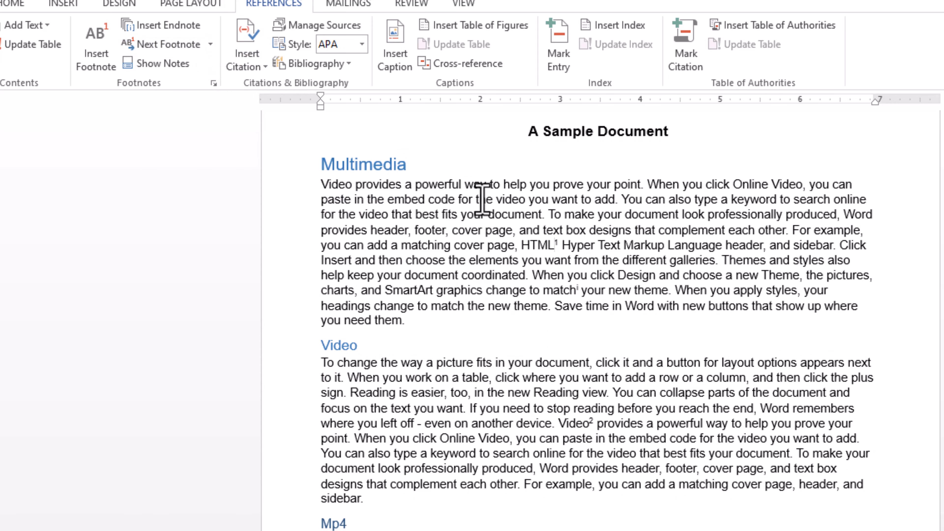
click(157, 51)
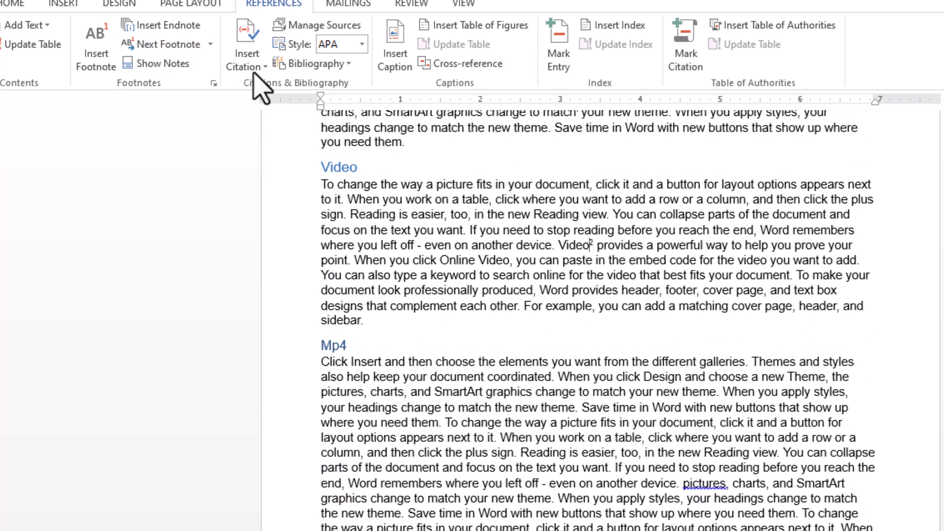
click(211, 45)
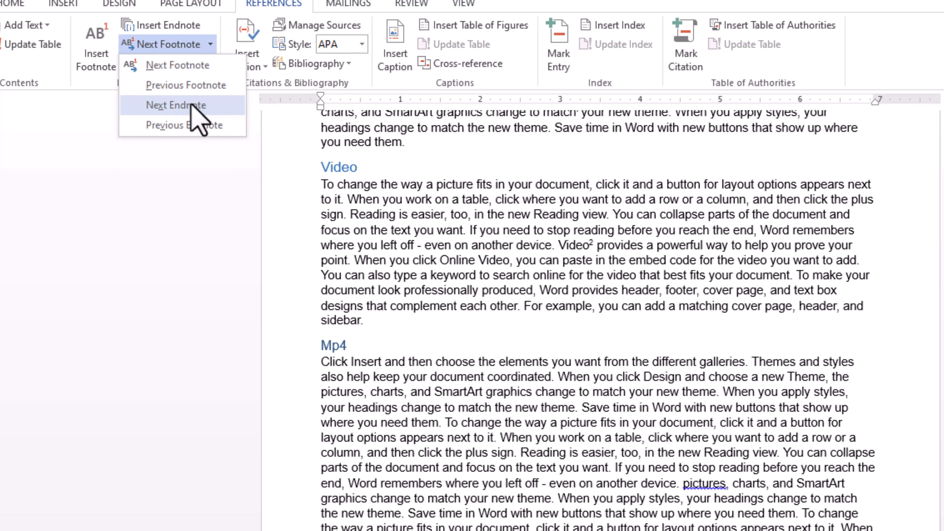
click(461, 311)
scroll(489, 326, up, 5)
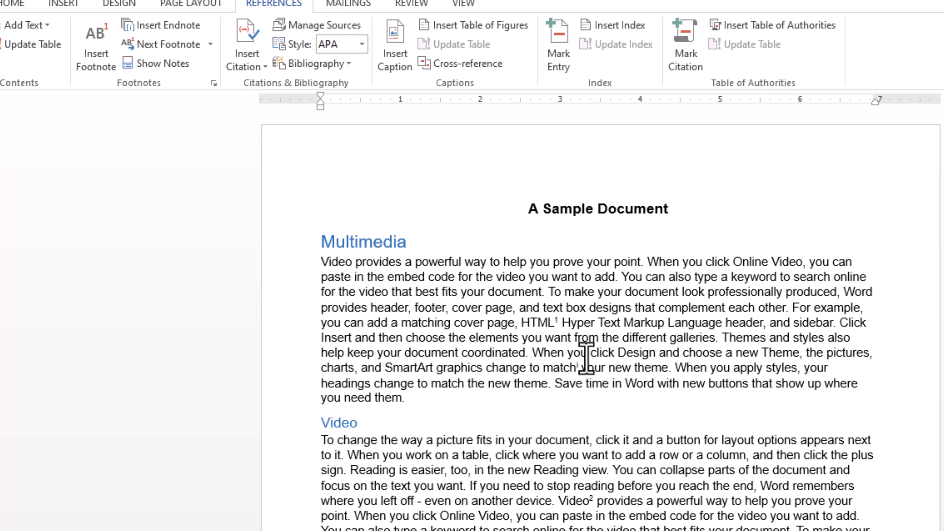
Step: Examine the text "Hyper Text Markup Language header," beside the first footnote reference and compare the references with the notes ending the first page
drag(564, 326, 774, 328)
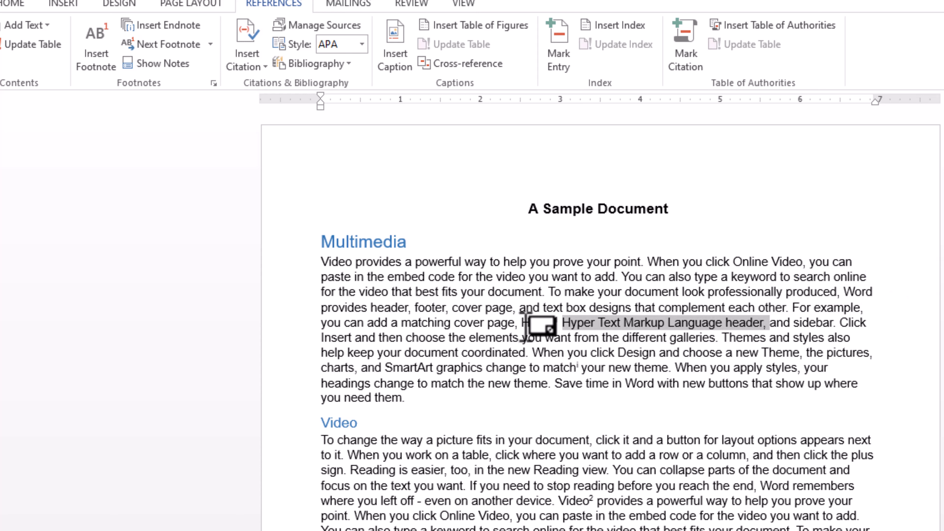
scroll(534, 388, down, 2)
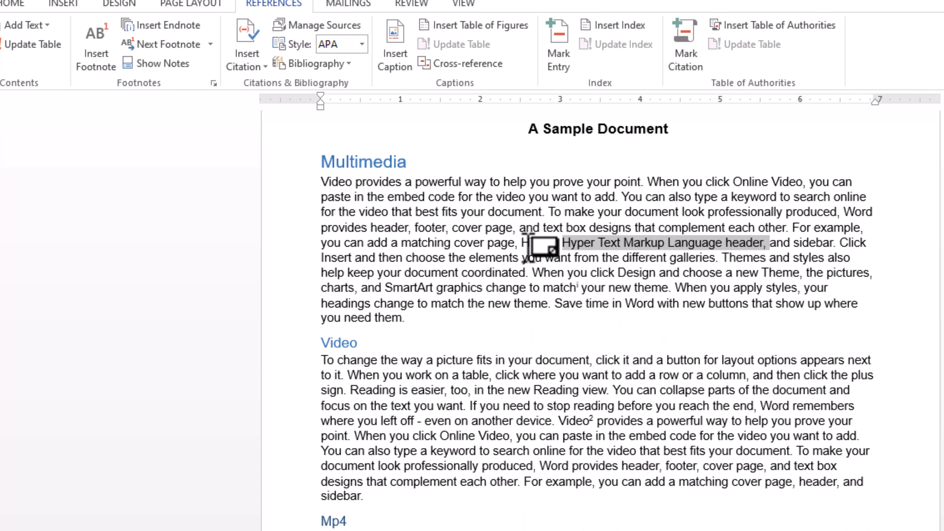
click(533, 293)
scroll(533, 339, down, 11)
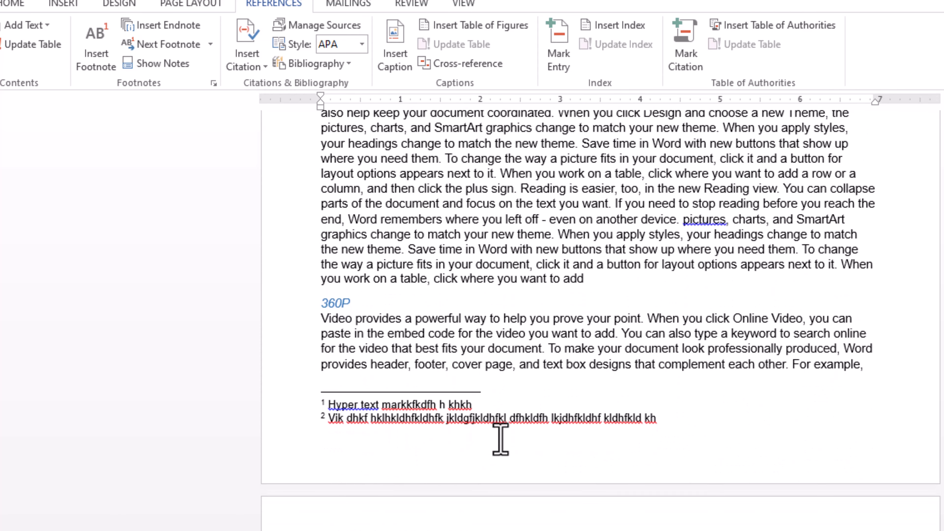
scroll(500, 440, up, 8)
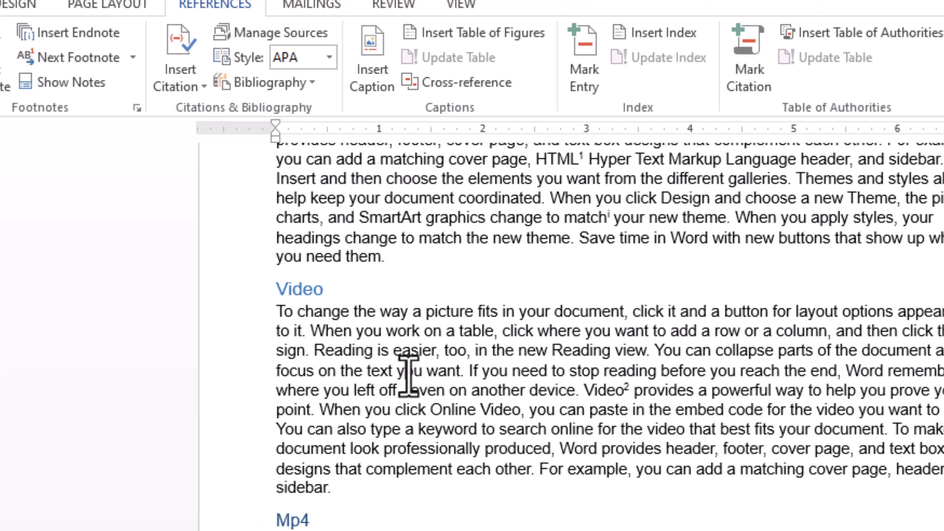
click(427, 371)
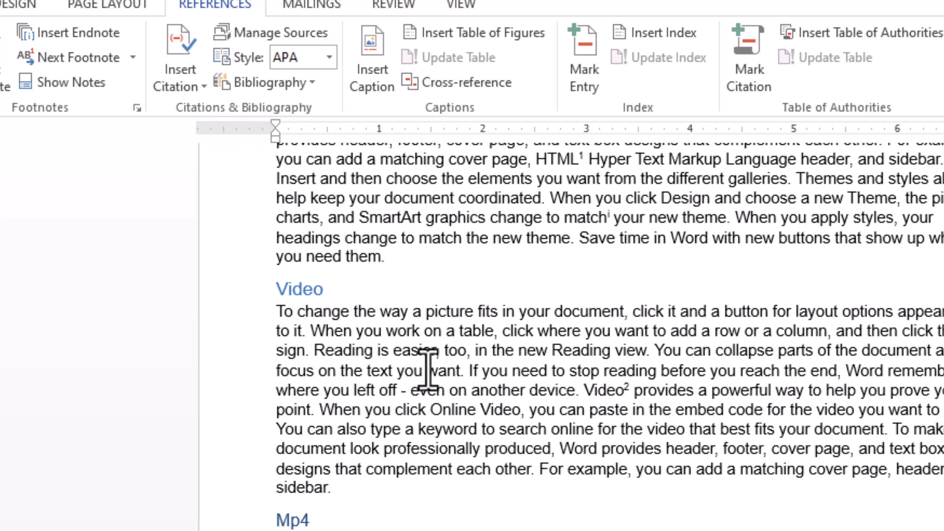